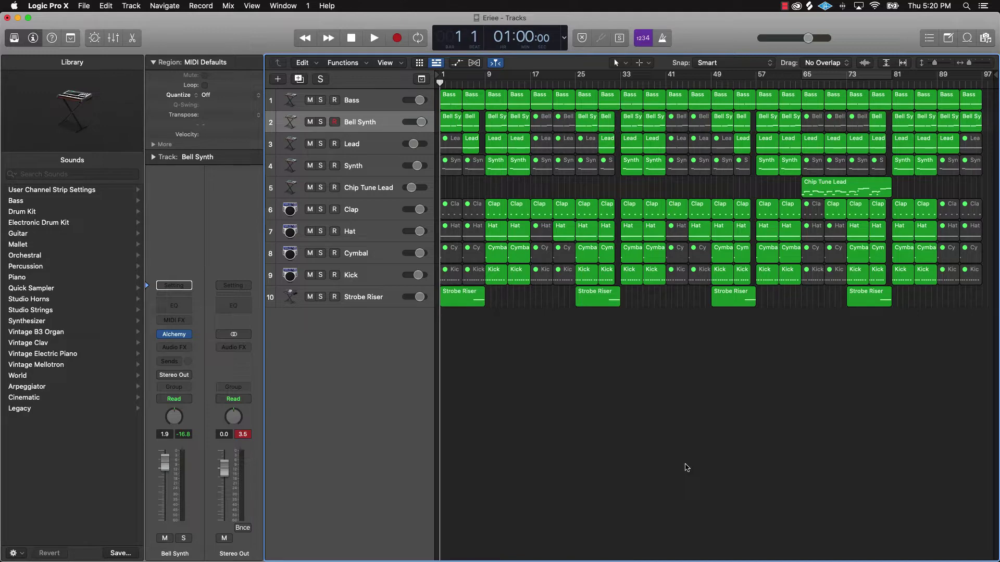
Step: Play the song from bar 1 through its opening, and set a cycle region over bars 9 to 17
key("space")
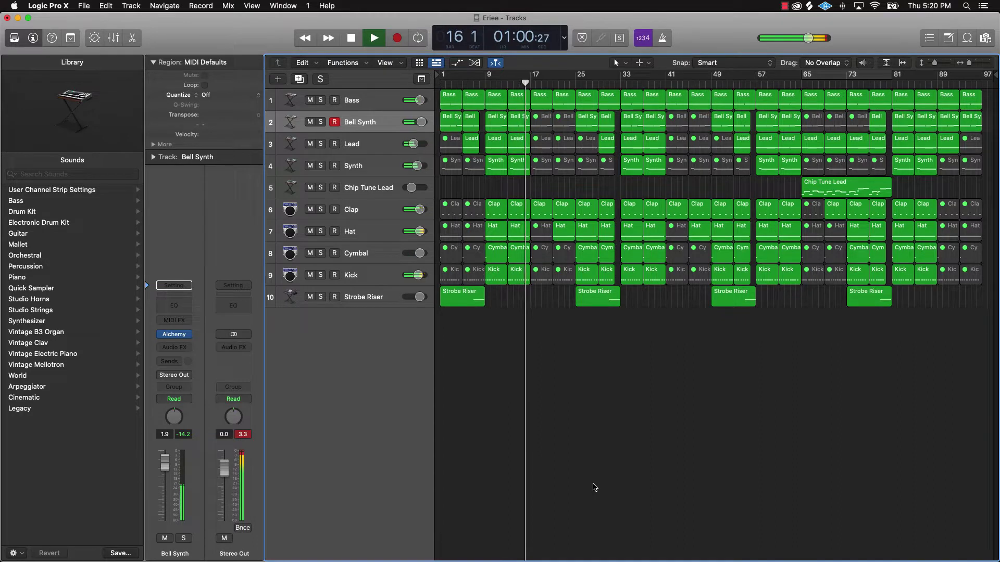
key("space")
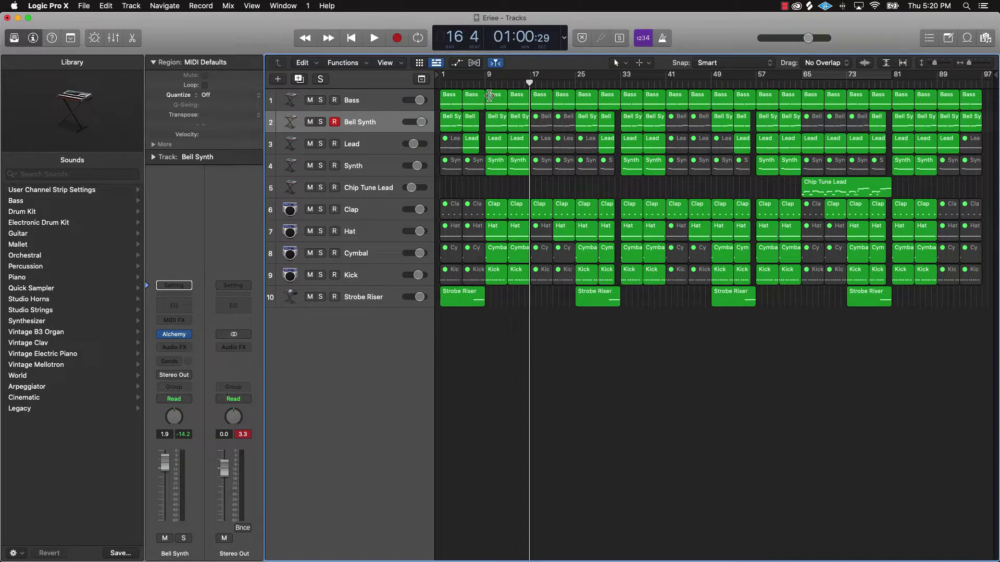
left_click_drag(487, 79, 529, 79)
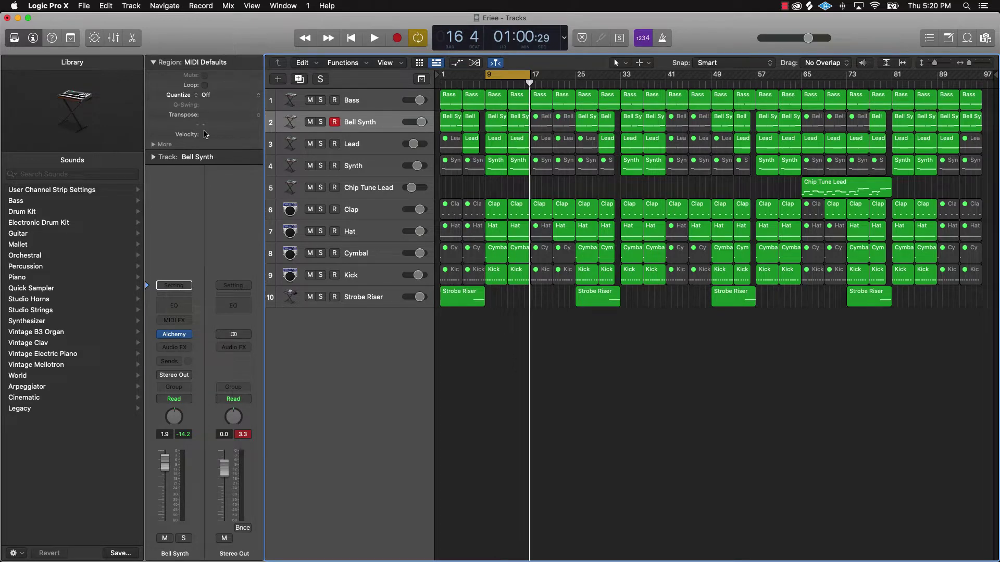
Step: Widen the track headers to lengthen the volume sliders, and show the mixer
left_click_drag(432, 130, 524, 126)
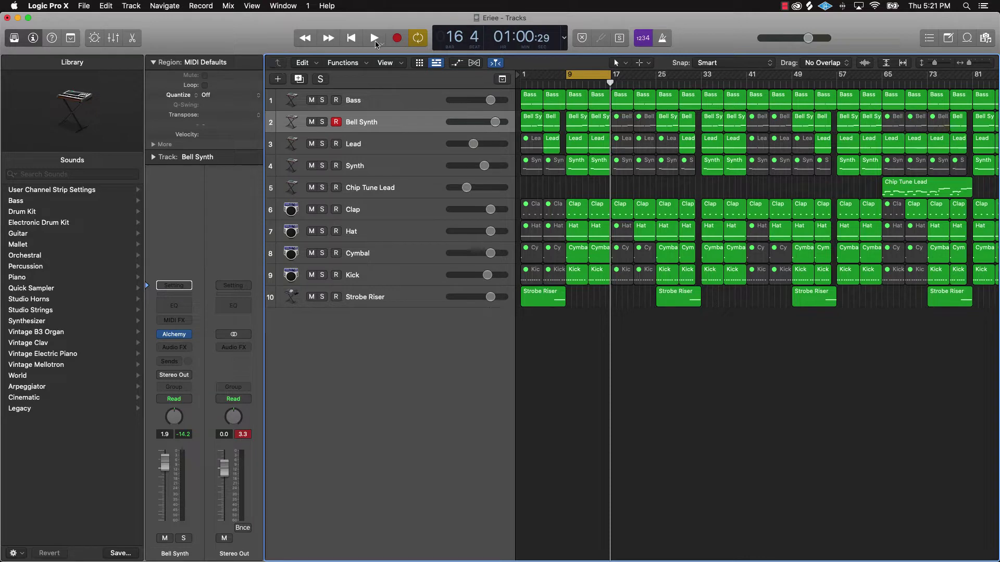
left_click(112, 40)
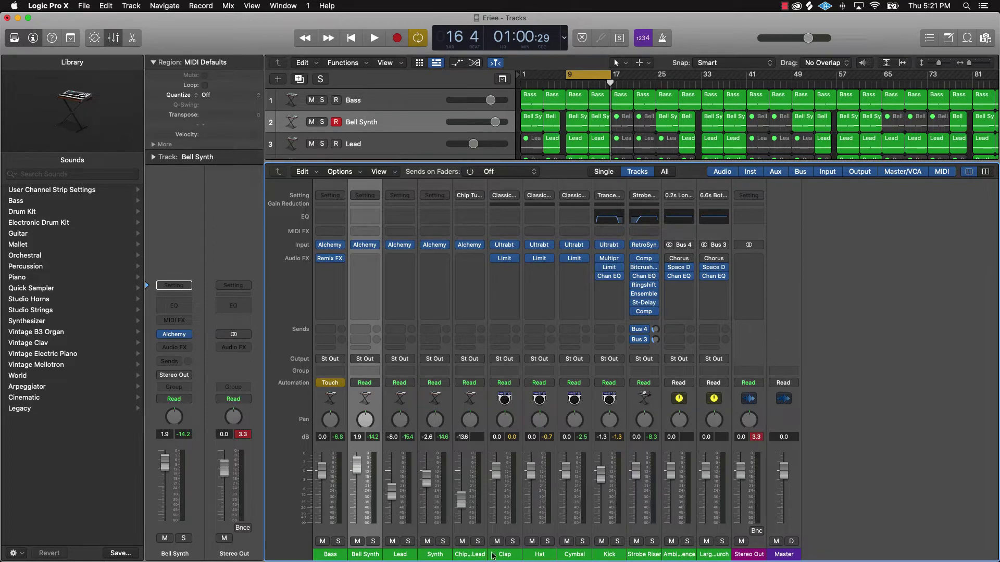
Step: Mute the Bell Synth, Lead, Synth, Chip Tune Lead, Clap, Hat and Cymbal channels, leaving Bass and Kick active
left_click_drag(469, 554, 330, 554)
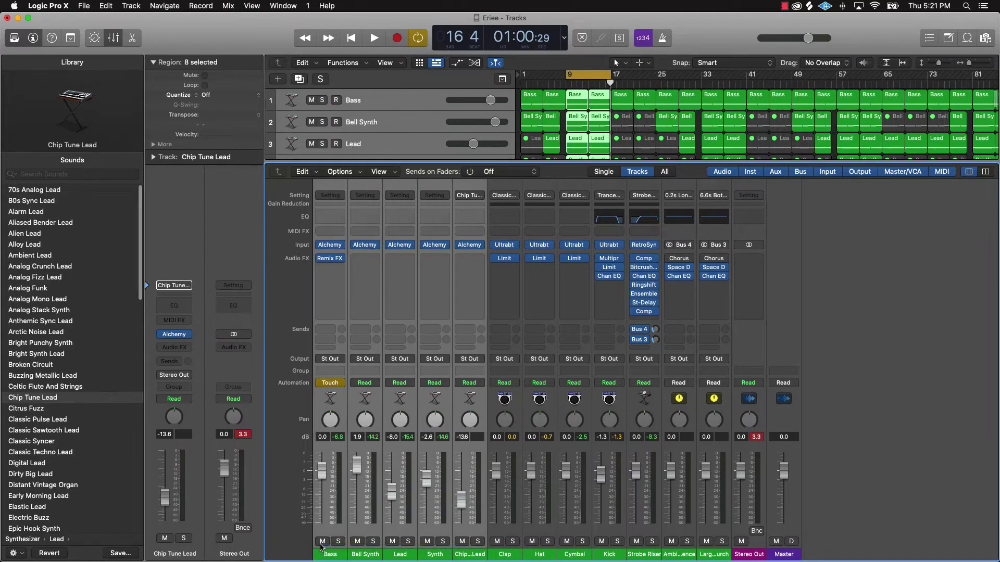
key("ctrl+m")
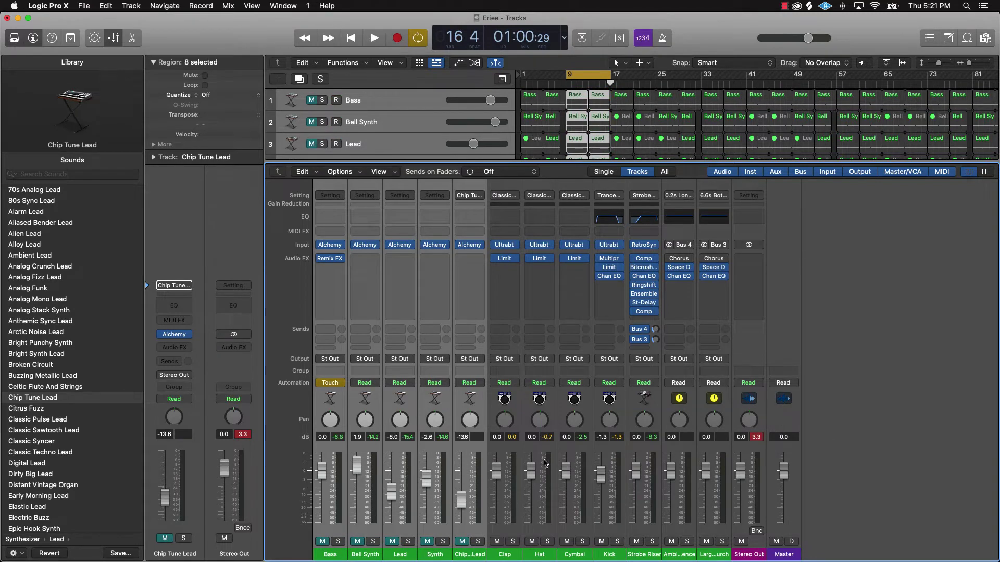
left_click(320, 542)
left_click_drag(352, 554, 573, 554)
left_click(462, 541)
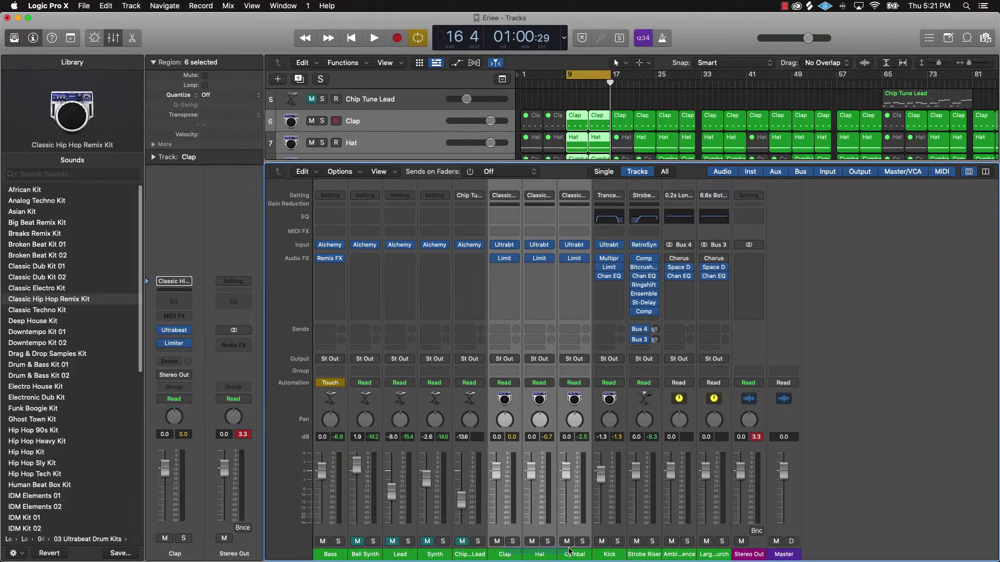
left_click(565, 543)
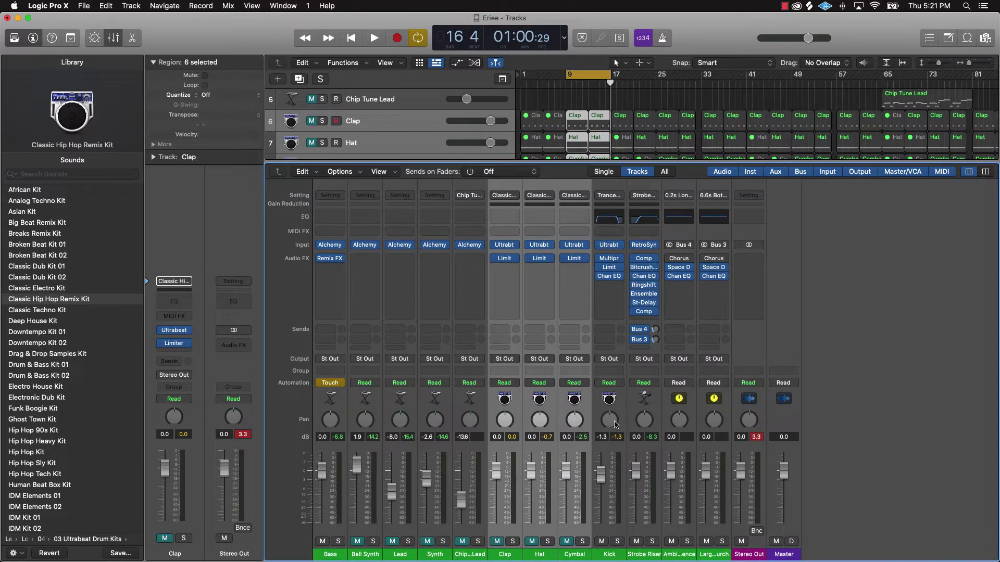
Step: Play the section leading into the cycled bars and set the Kick channel's volume to -0.5 dB against the Bass
key("space")
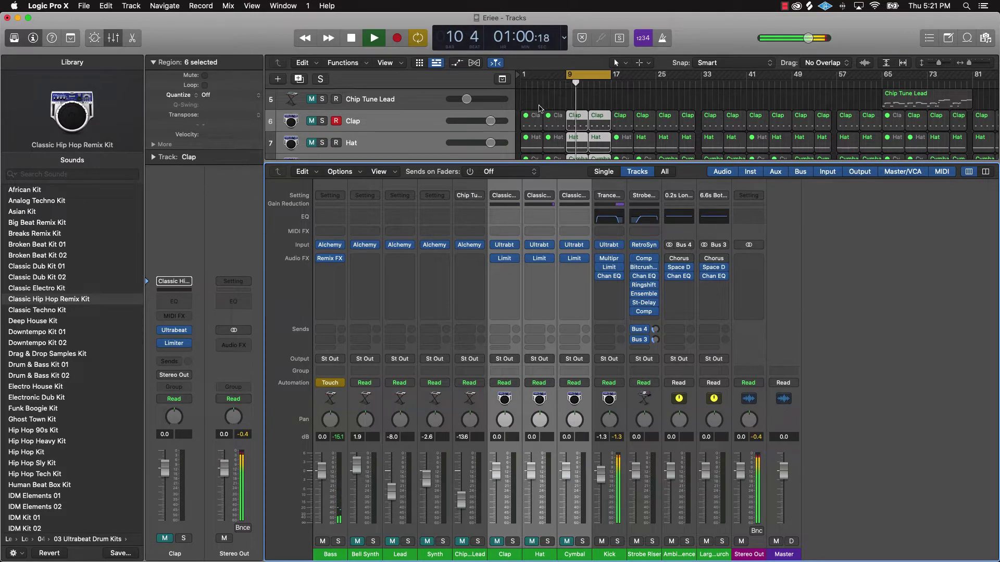
scroll(540, 108, "up", 4)
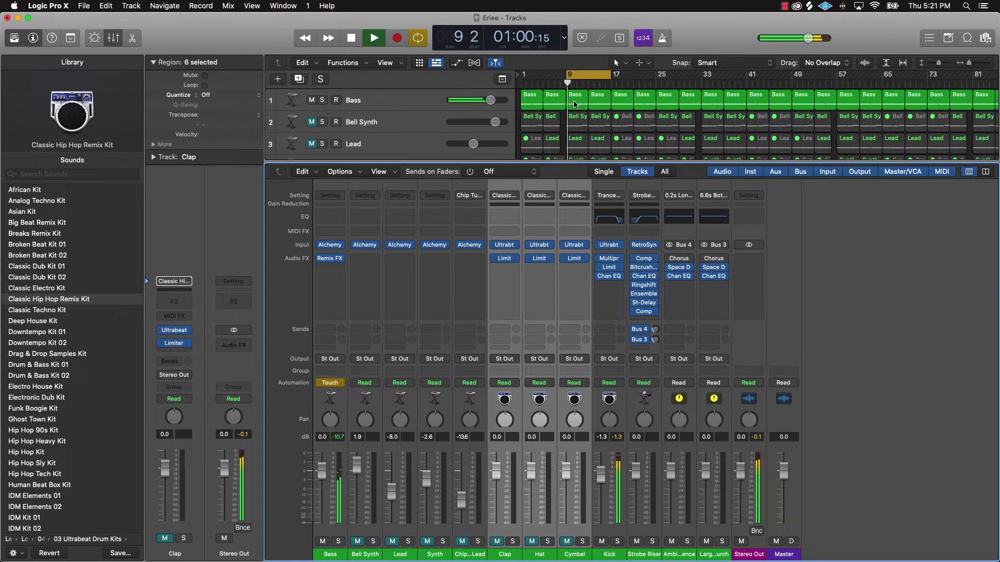
left_click(563, 84)
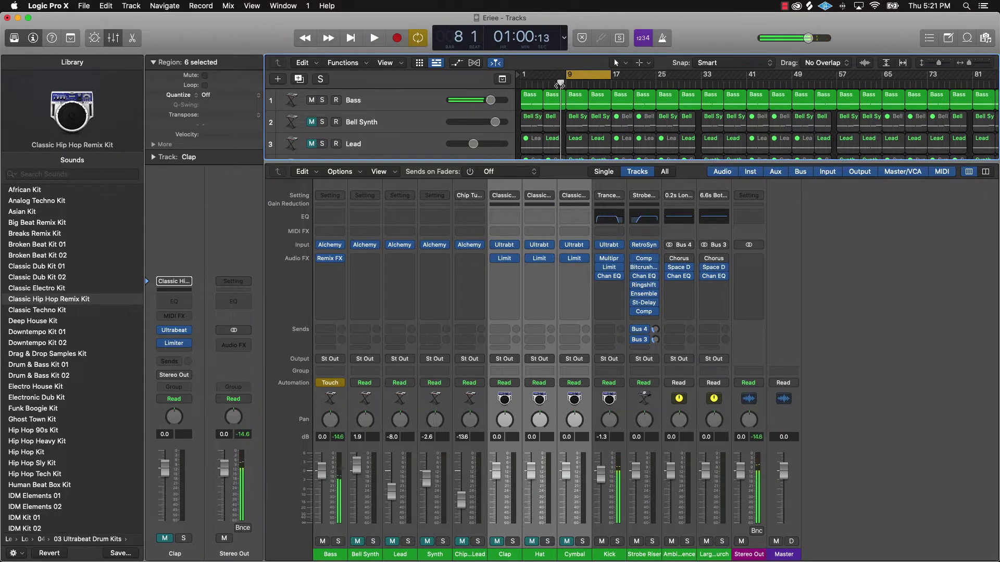
left_click(550, 83)
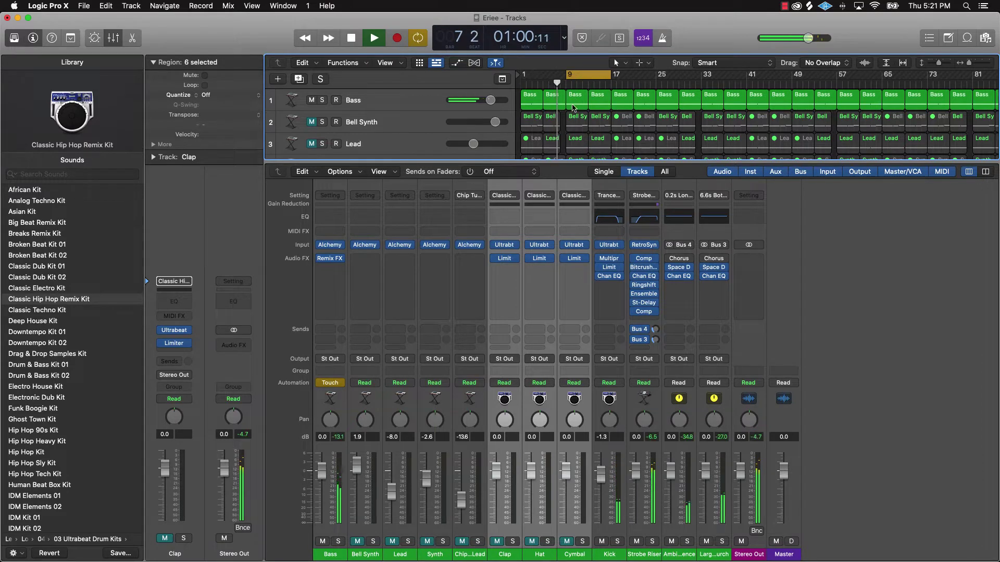
scroll(561, 137, "down", 1)
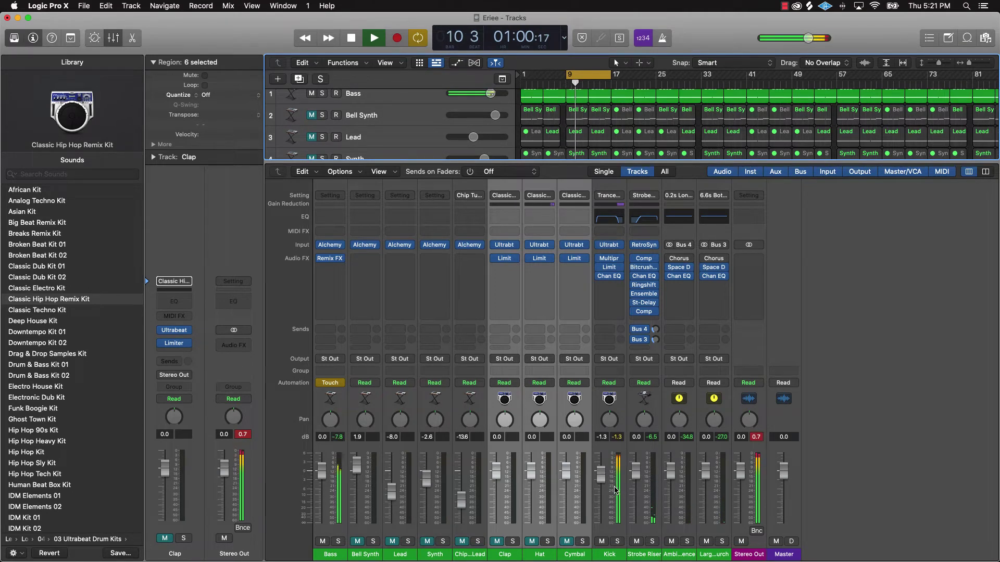
left_click_drag(598, 478, 599, 475)
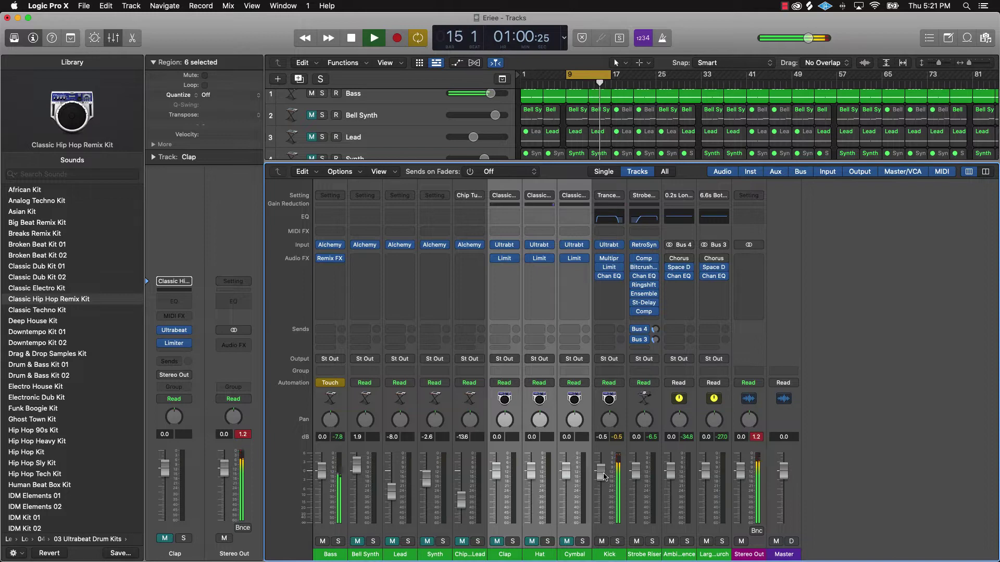
key("space")
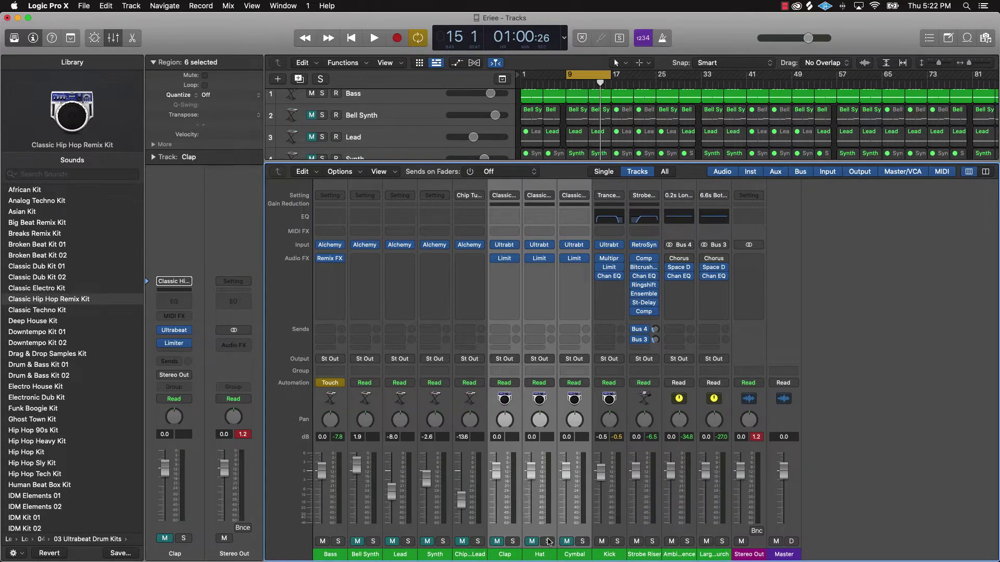
Step: Unmute only the Clap among the muted drum channels and raise its volume to 2.9 dB during playback
left_click(494, 544)
key("space")
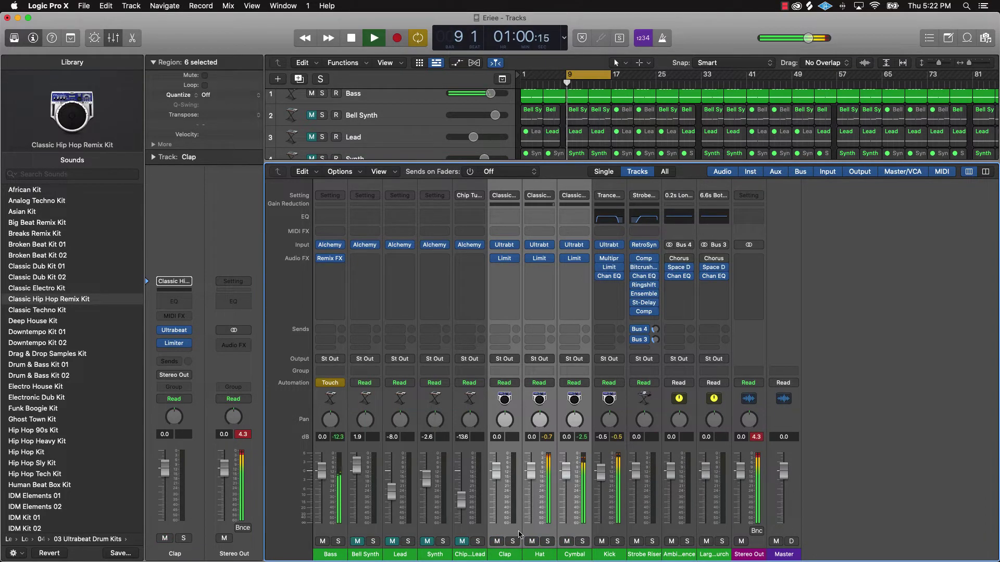
left_click(566, 541)
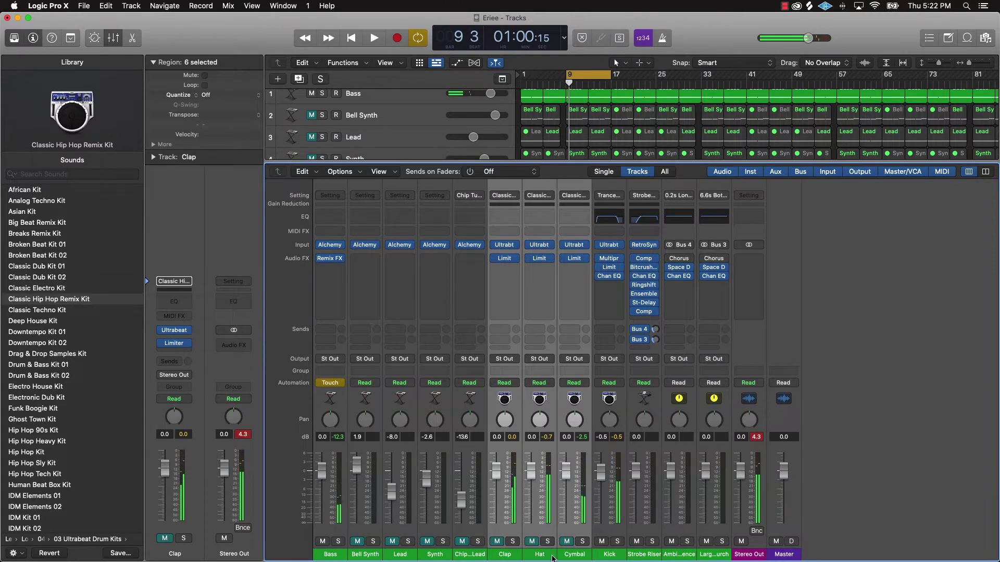
left_click(532, 542)
left_click(497, 541)
left_click(497, 542)
key("space")
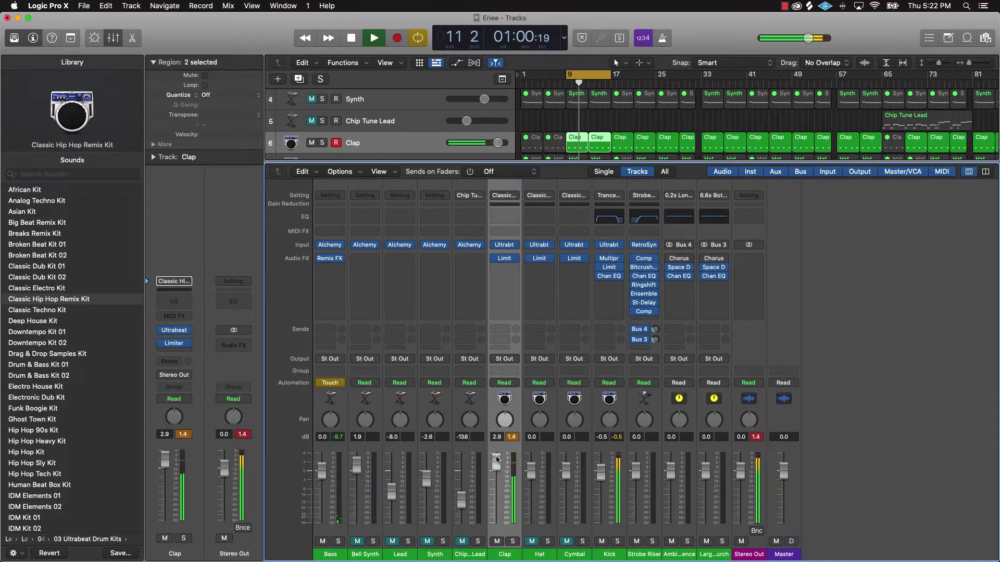
key("space")
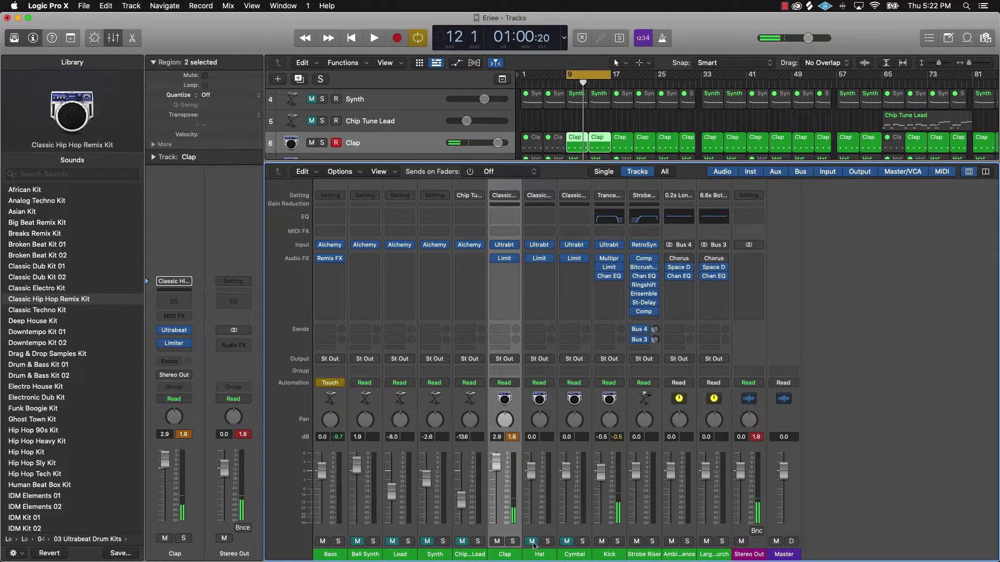
Step: Unmute the Hat channel and set its volume to 0.7 dB while checking it in playback
key("space")
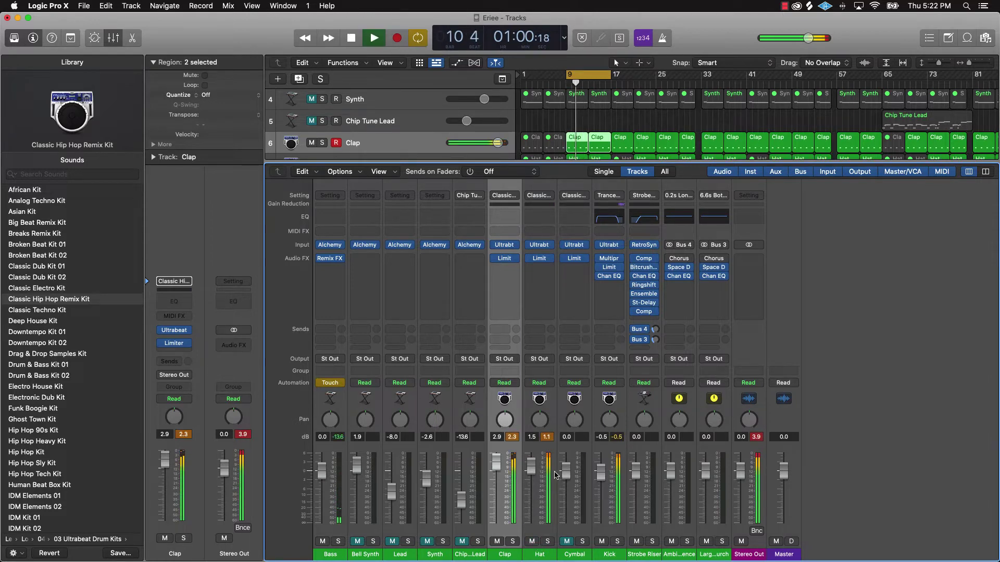
key("space")
left_click_drag(530, 465, 530, 470)
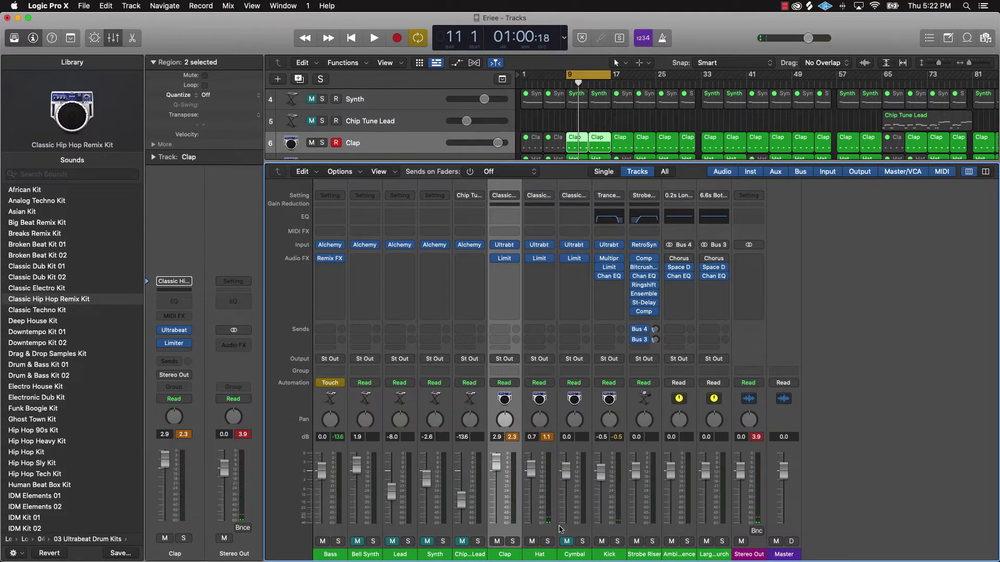
Step: Unmute the Cymbal channel, lower its volume to -8.0 dB and listen to the drum balance
left_click_drag(567, 477, 567, 505)
key("space")
key("space")
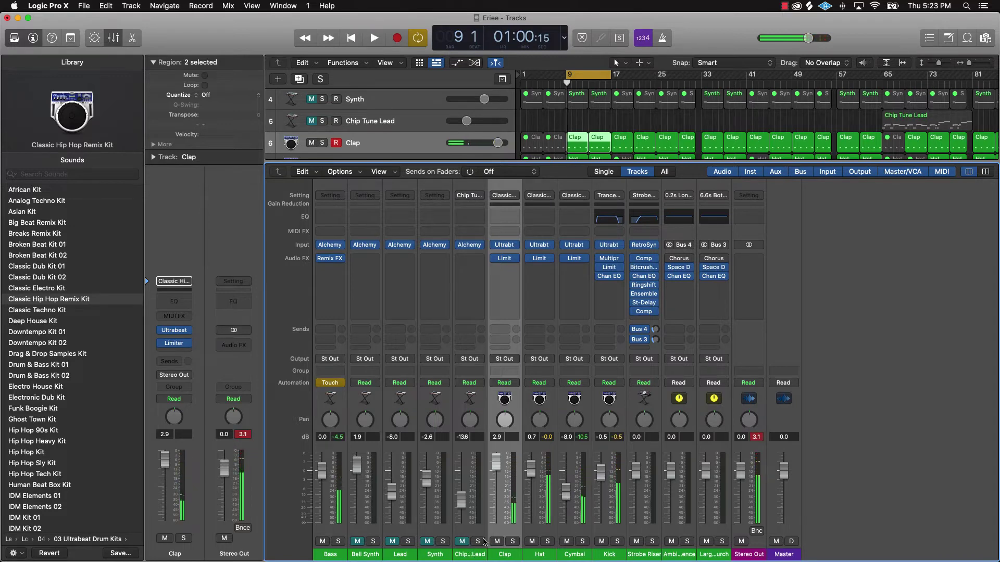
Step: Shorten the cycle region to bars 13 to 17, and unmute Bell Synth with its volume at -0.5 dB
left_click_drag(568, 79, 588, 78)
scroll(606, 130, "down", 5)
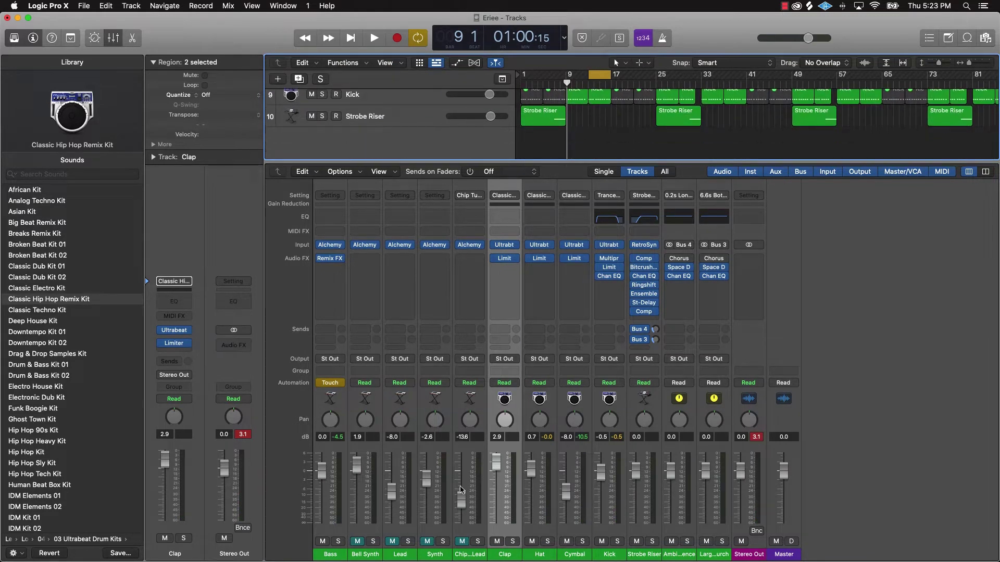
left_click(357, 544)
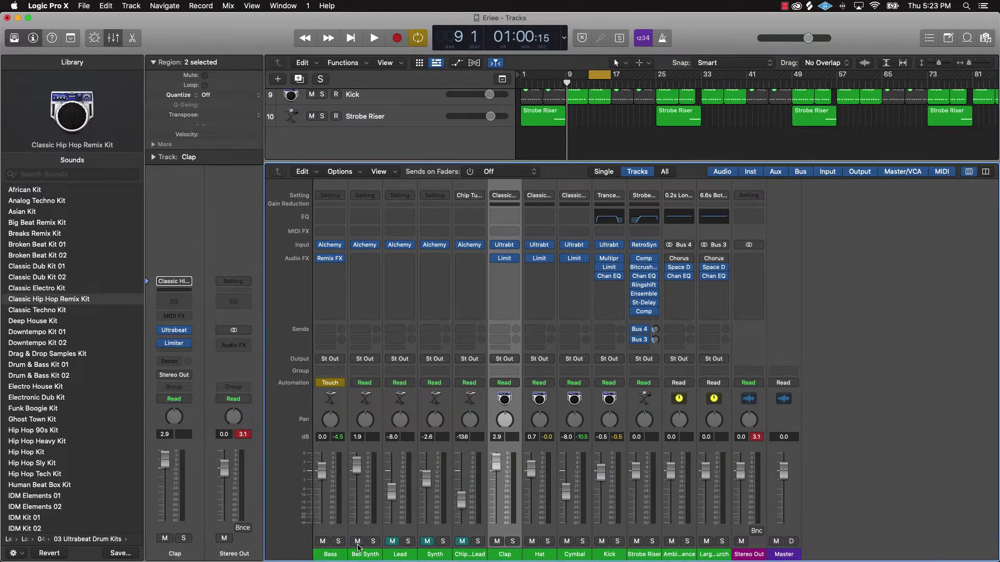
key("space")
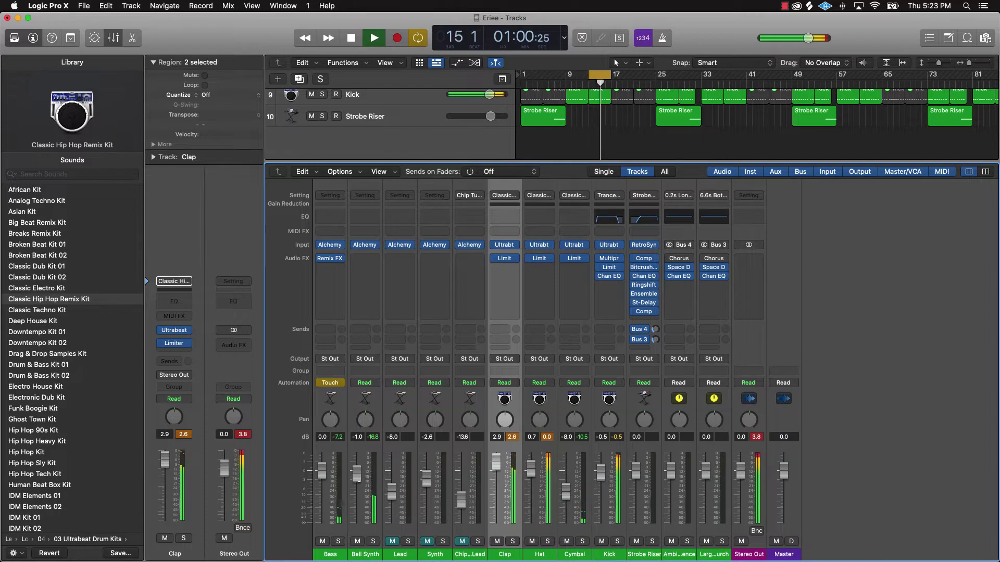
key("space")
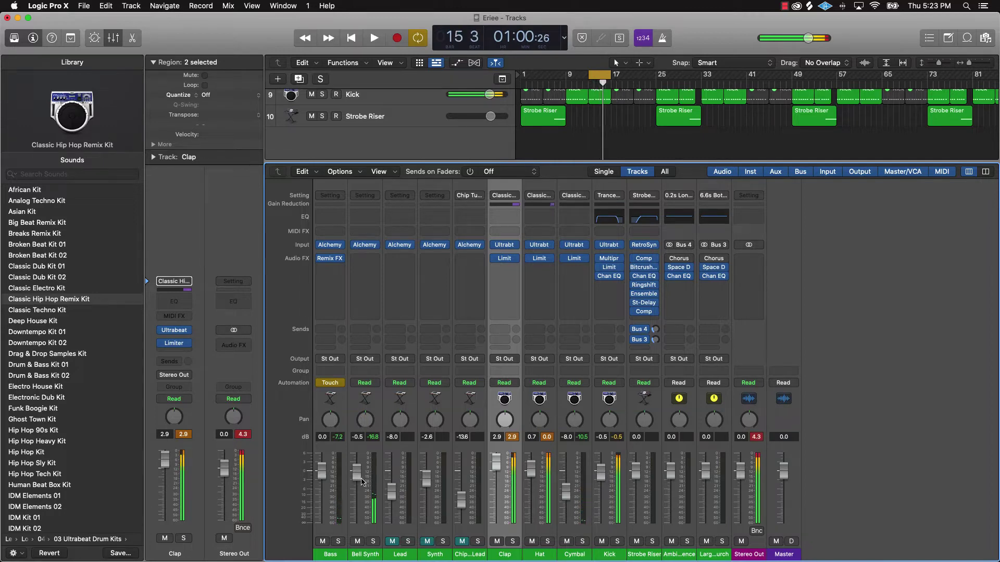
Step: Turn off cycle mode, play from around bar 7 and set the Bell Synth volume to -0.2 dB
double_click(556, 78)
left_click(593, 76)
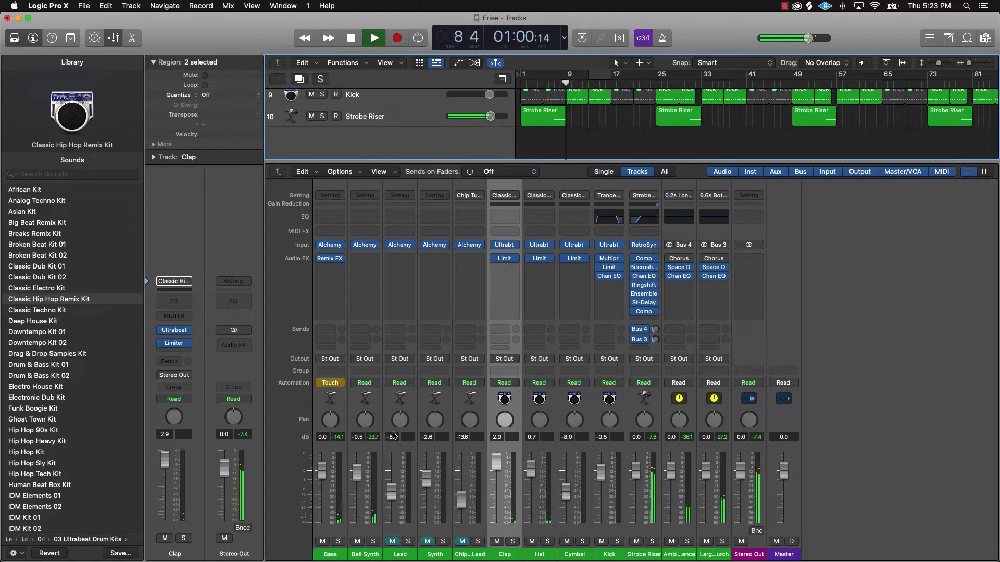
left_click(393, 436)
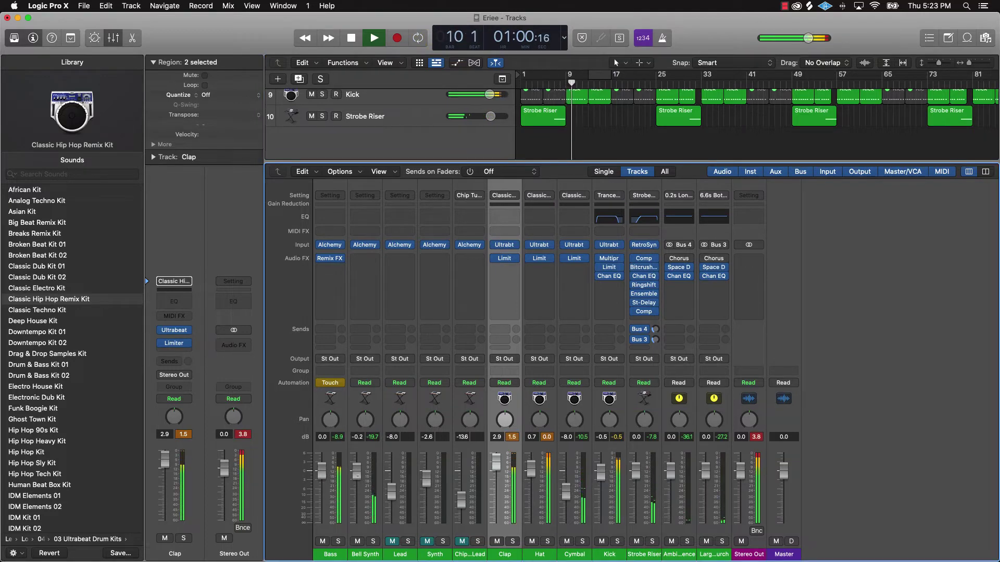
Step: Unmute Lead, Synth and Chip Tune Lead, setting the Lead volume to -9.2 dB and the Synth volume to -0.6 dB
left_click_drag(396, 507, 396, 510)
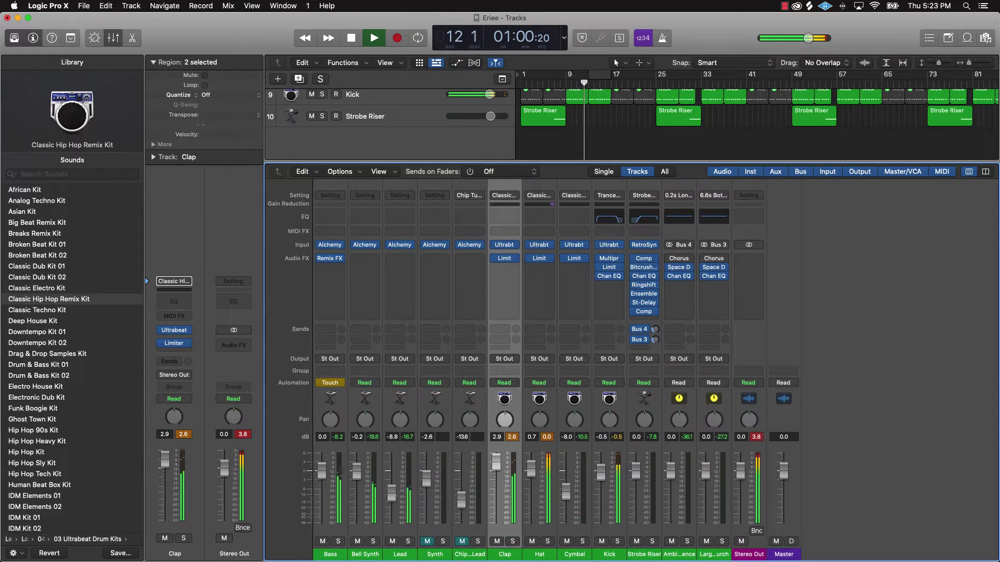
left_click(432, 548)
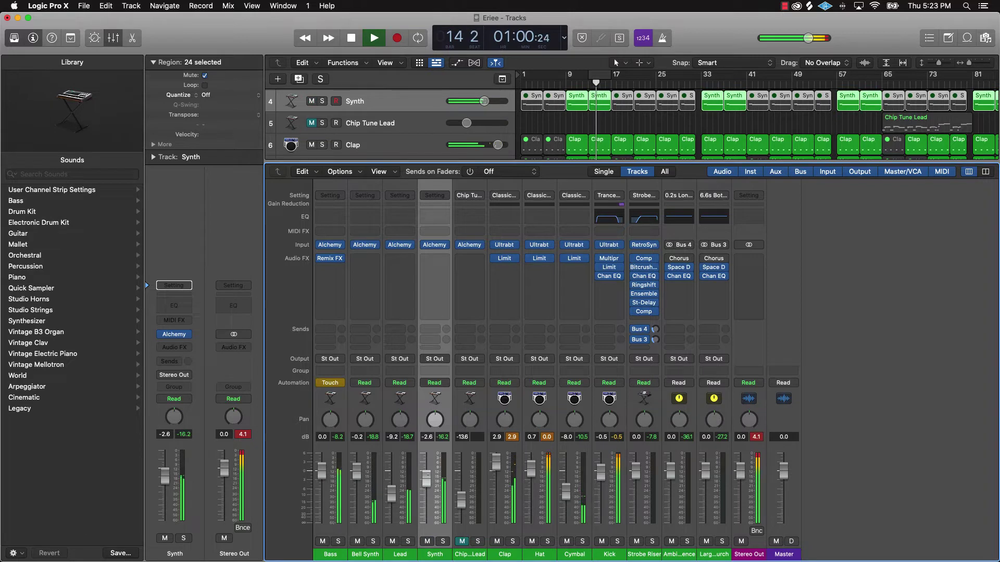
left_click(462, 542)
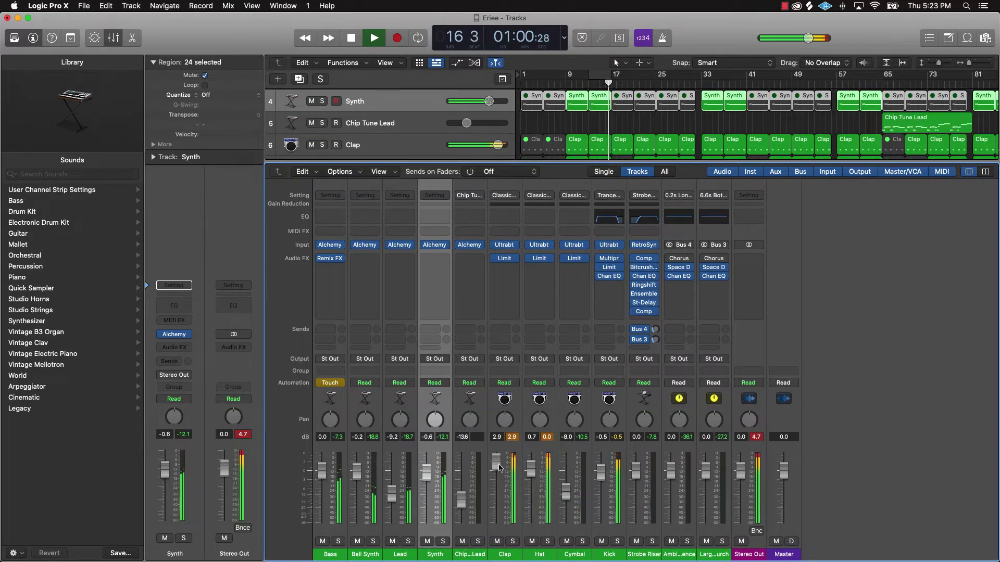
key("space")
Step: Deselect the Synth regions and play the full mix from bar 7 to check the new levels
left_click(614, 59)
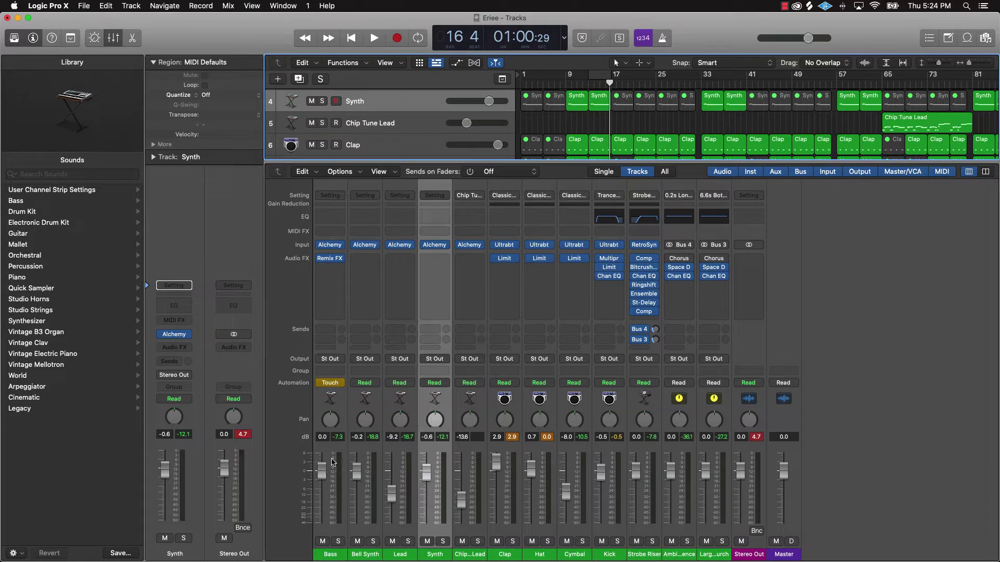
left_click(553, 82)
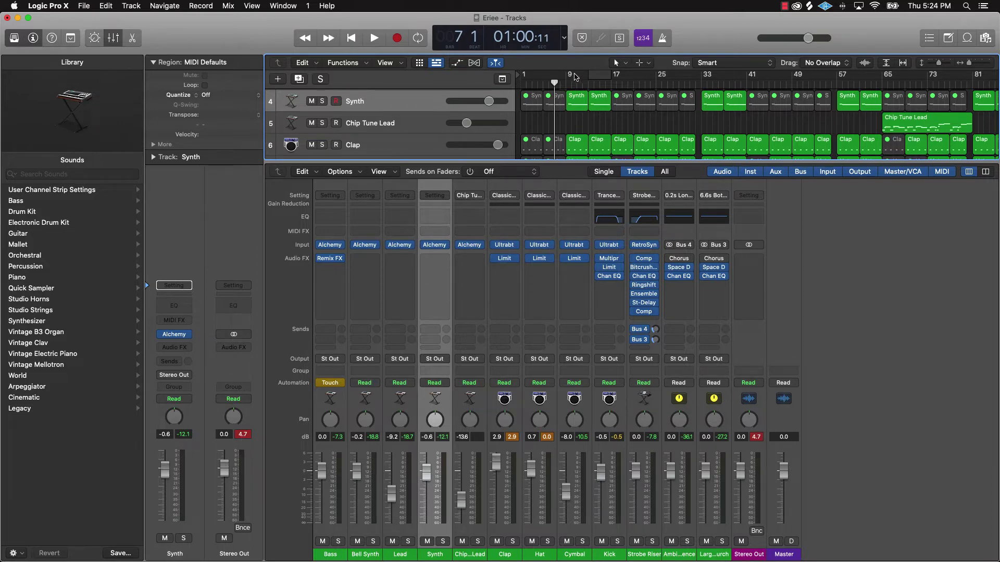
key("space")
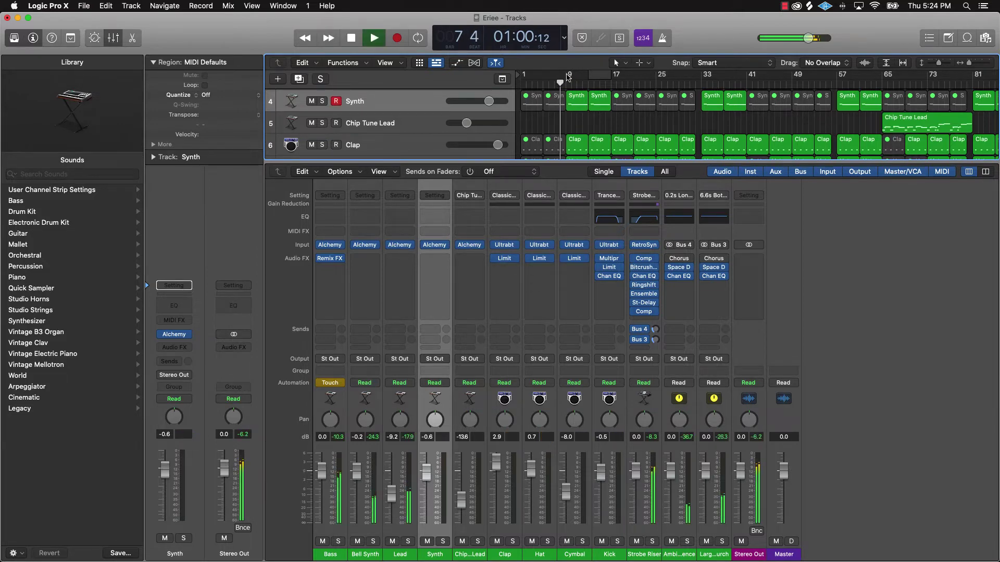
Step: Set the cycle region to bars 9 to 17 and add a Channel EQ to Bell Synth with a 48 dB/Oct low cut at 159 Hz
left_click_drag(567, 77, 608, 73)
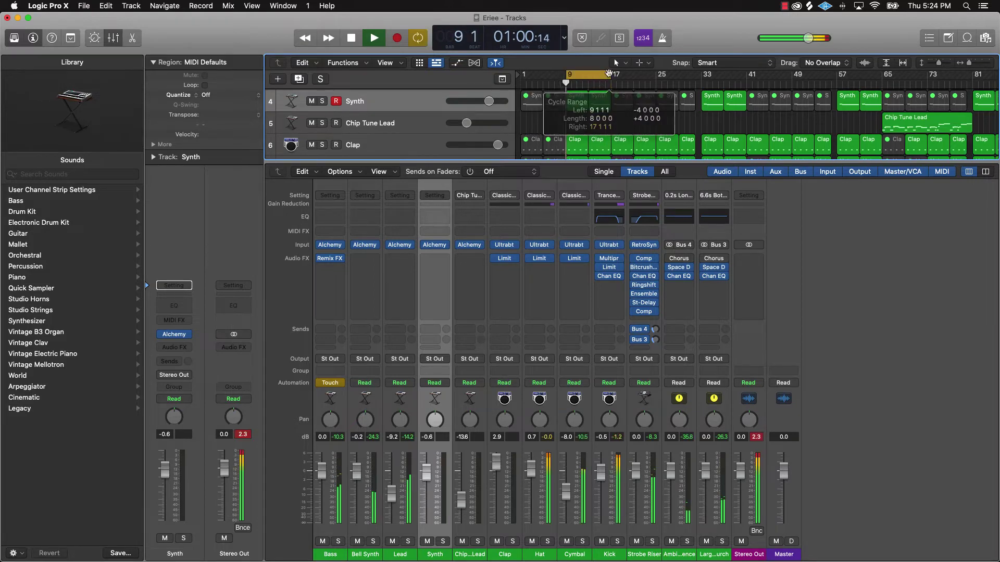
left_click(365, 217)
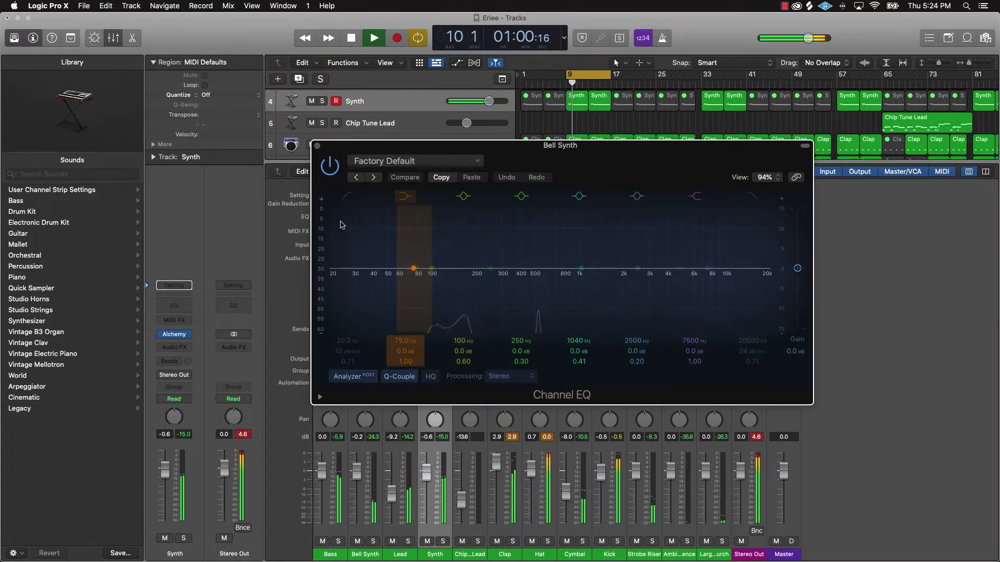
left_click(347, 196)
left_click_drag(329, 279, 454, 281)
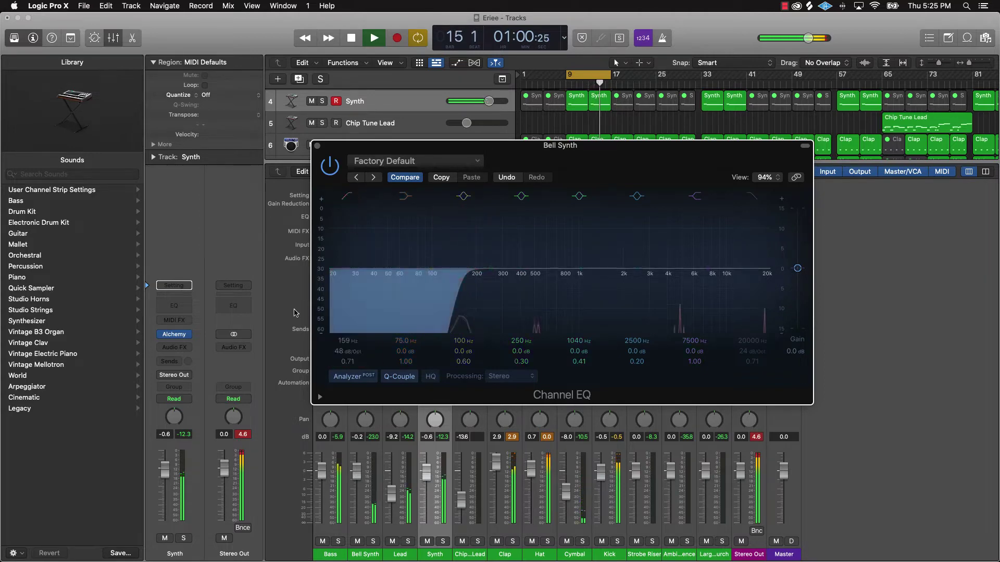
left_click(317, 147)
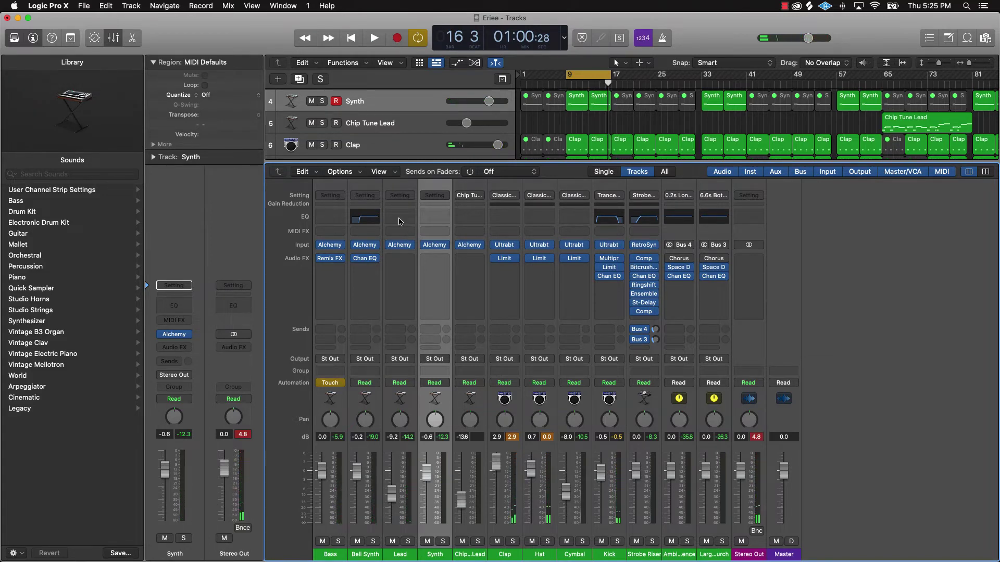
Step: Add a Channel EQ to the Lead channel with a 48 dB/Oct low cut at 123 Hz, listening to the mix during playback
left_click(400, 220)
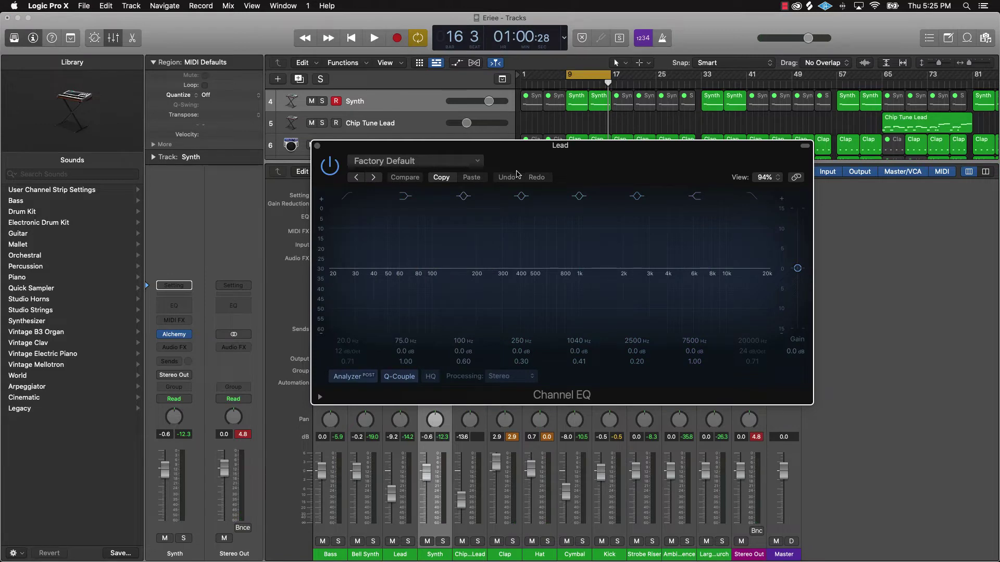
key("space")
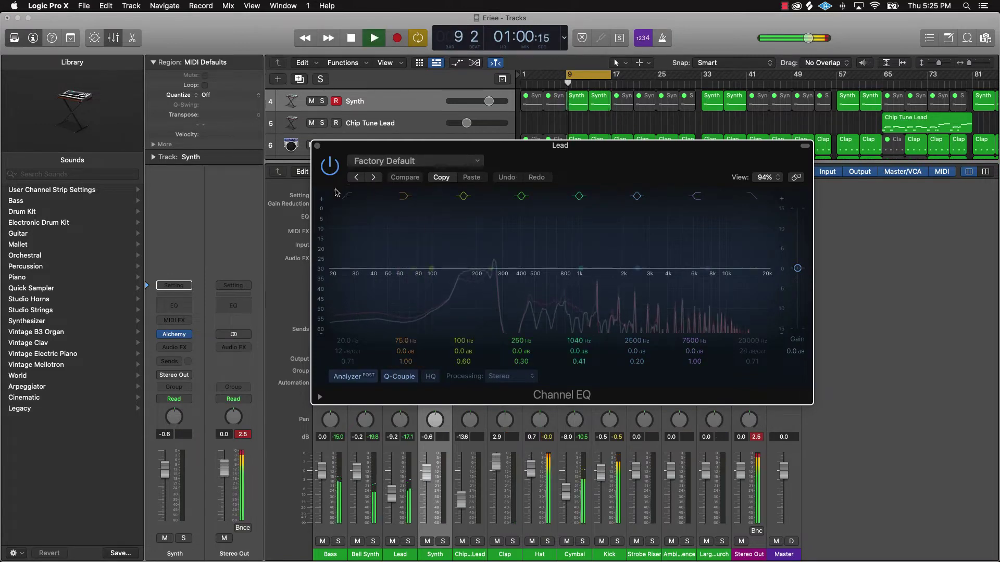
left_click(531, 123)
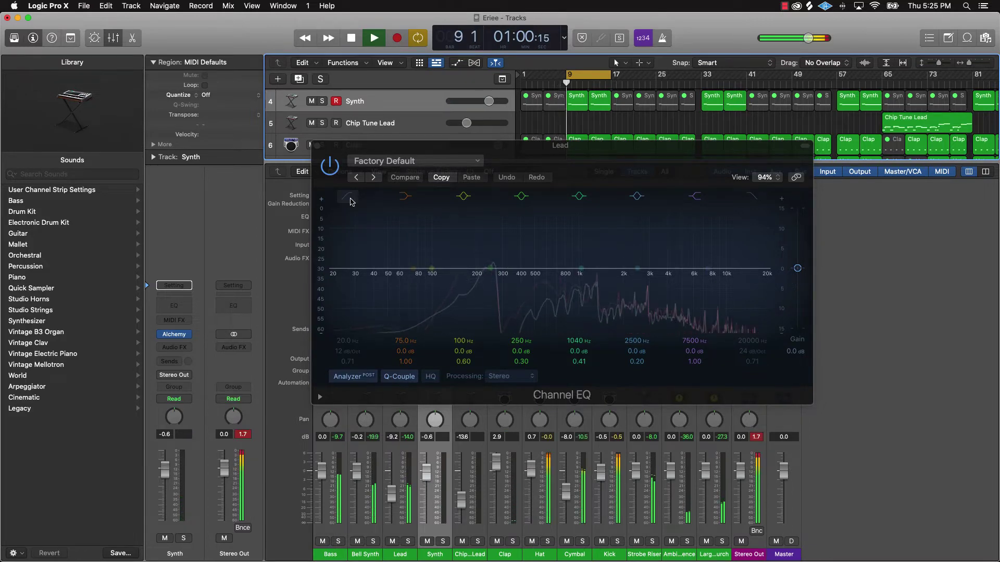
left_click(351, 202)
left_click_drag(359, 352, 347, 300)
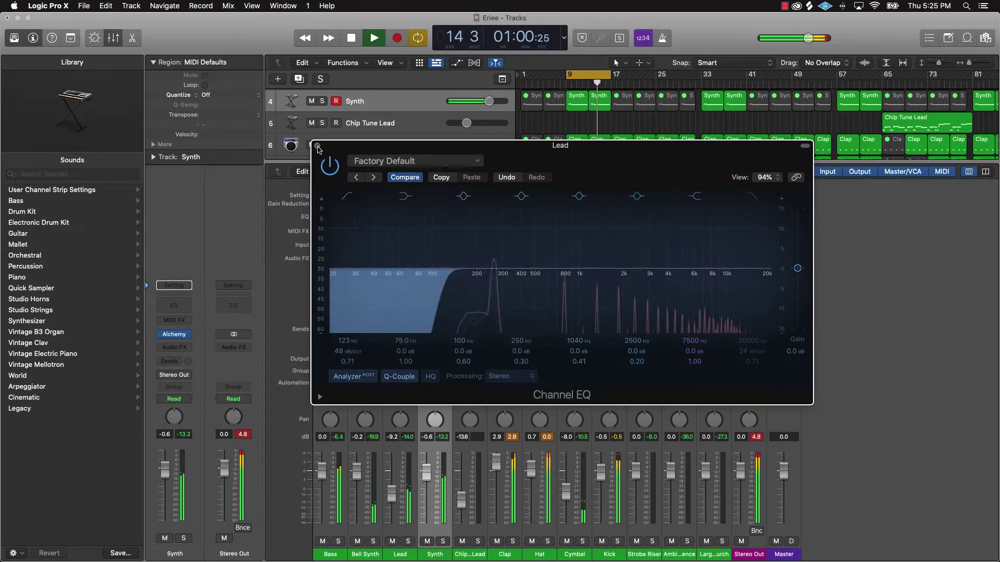
key("super+w")
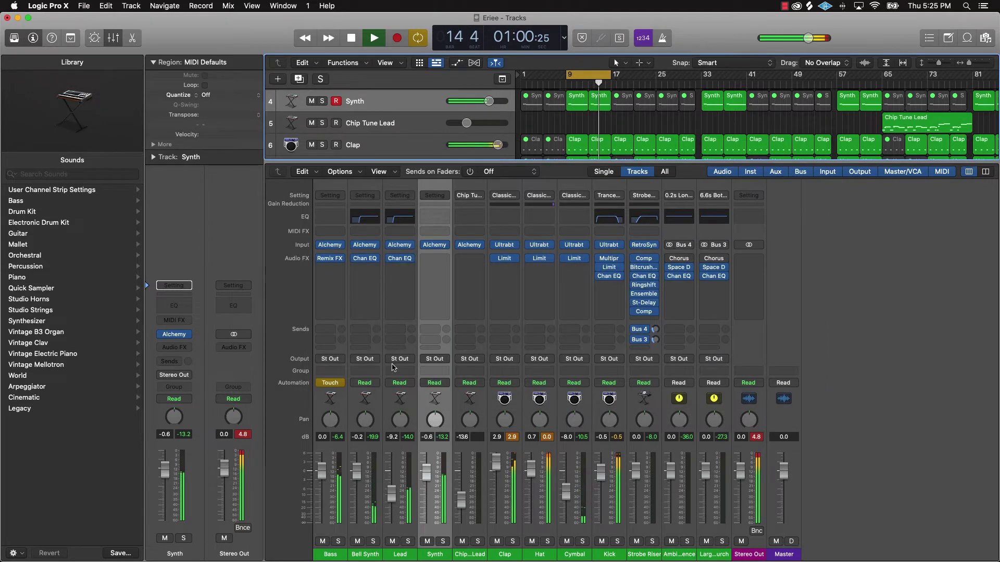
Step: Add a Channel EQ to the Synth channel with a 48 dB/Oct low cut and sweep its frequency up to about 2860 Hz
left_click(434, 216)
left_click(346, 196)
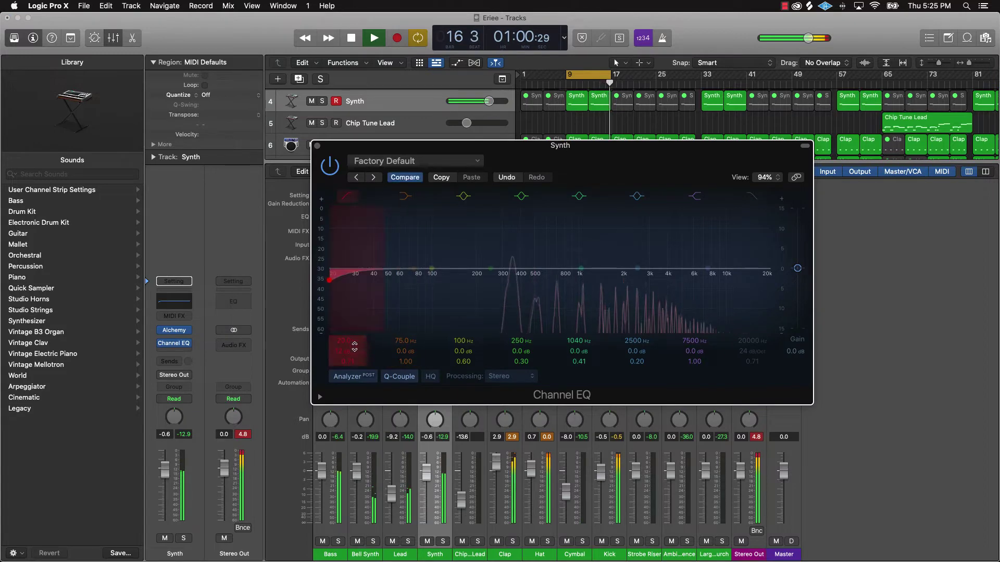
left_click_drag(347, 351, 347, 338)
left_click_drag(330, 280, 637, 280)
key("space")
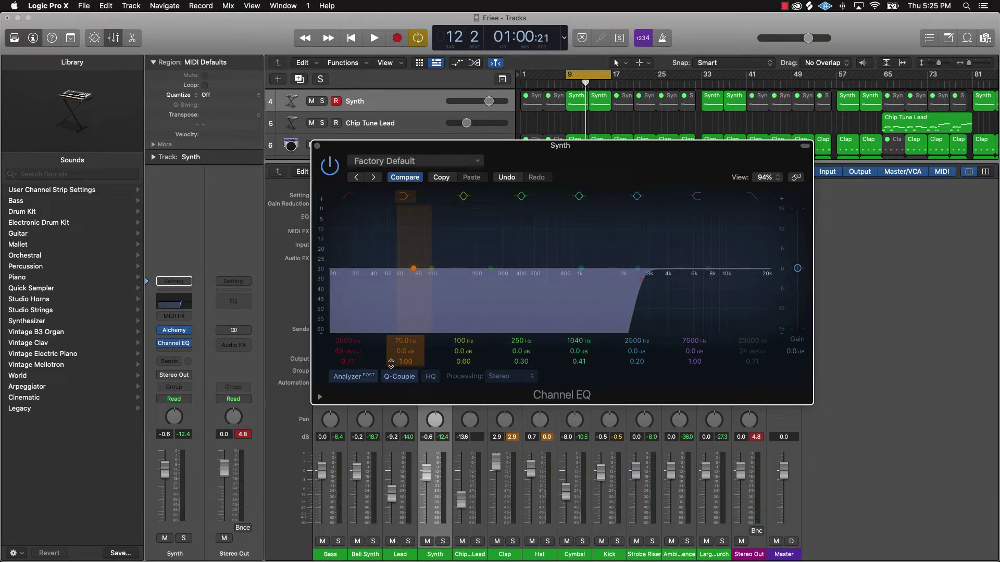
Step: Lower the Synth EQ's low-cut frequency to about 458 Hz and fine-tune it during playback from around bar 7
left_click_drag(349, 341, 349, 366)
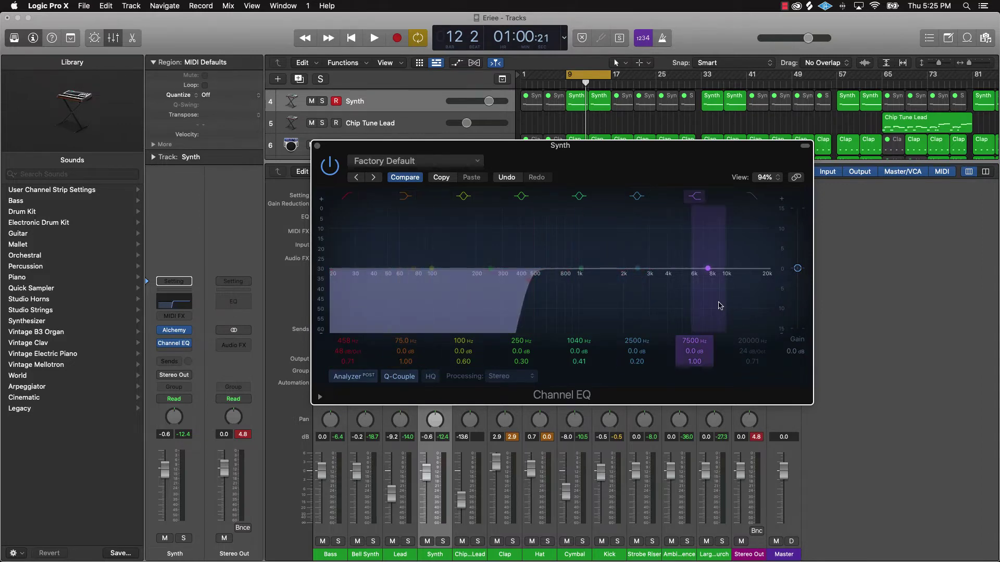
key("space")
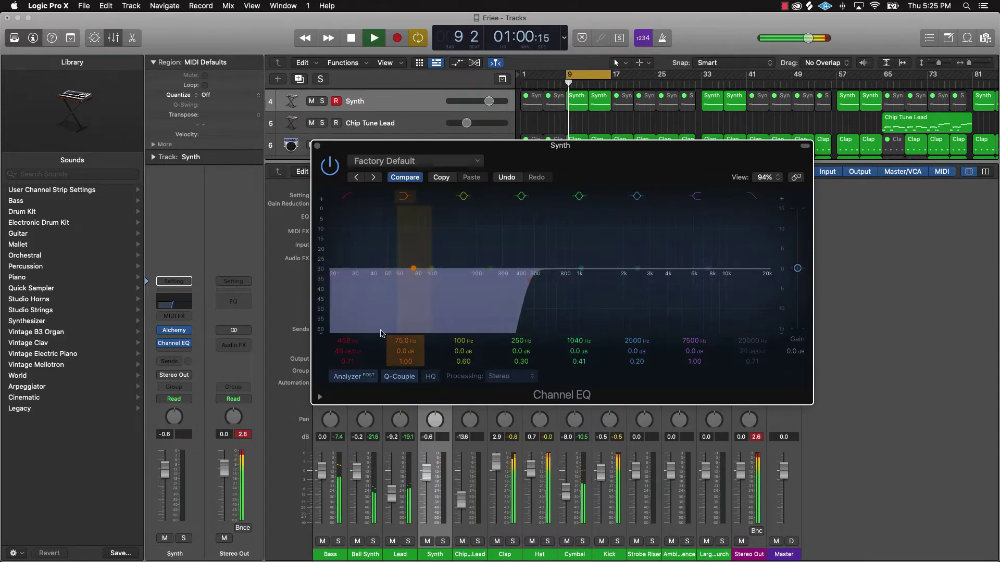
left_click(556, 83)
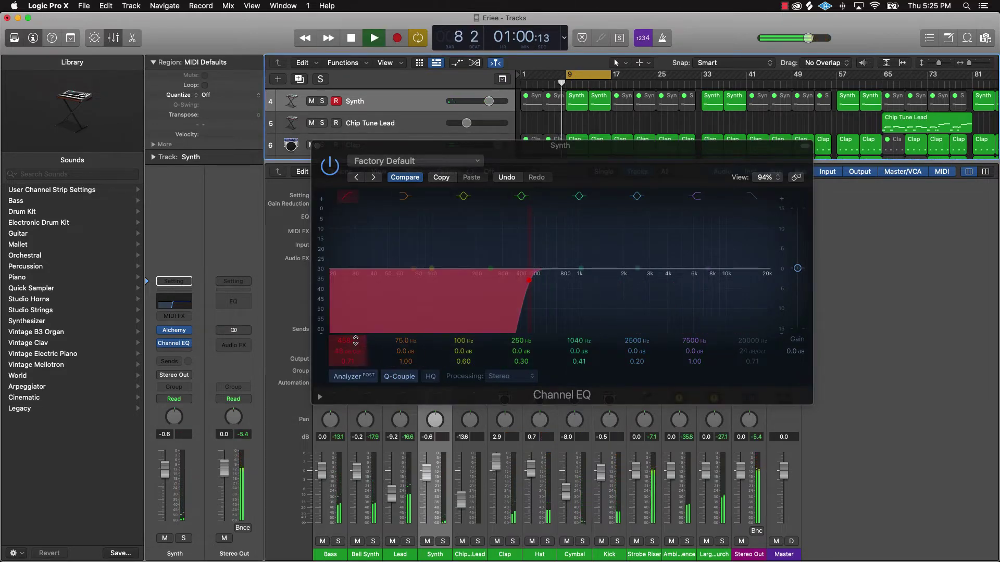
mouse_move(355, 339)
left_mouse_down()
mouse_move(355, 351)
mouse_move(355, 344)
left_mouse_up()
left_click(317, 146)
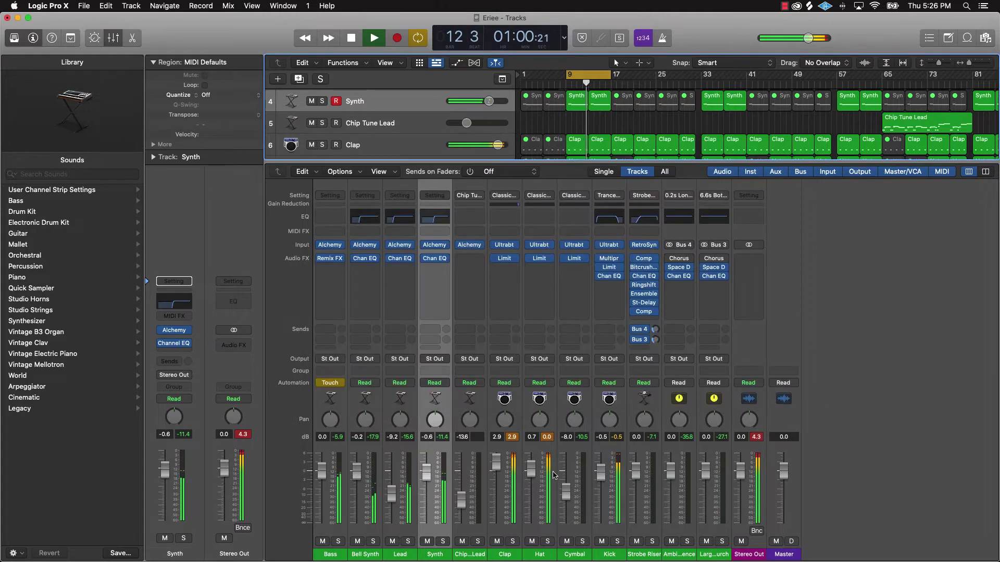
Step: Add a Channel EQ to Chip Tune Lead with a steep low cut just below 200 Hz
left_click(469, 216)
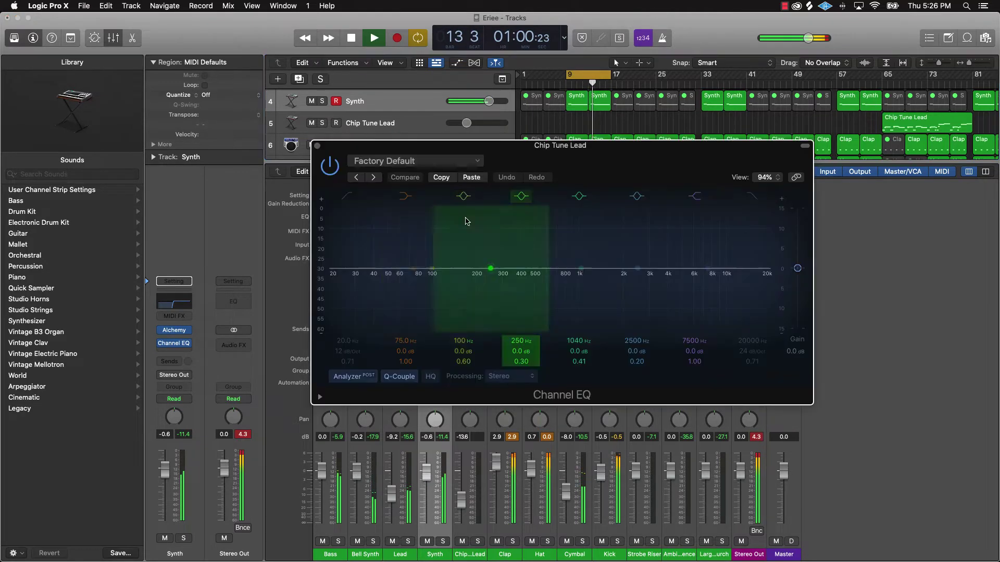
left_click(352, 199)
left_click_drag(354, 351, 349, 307)
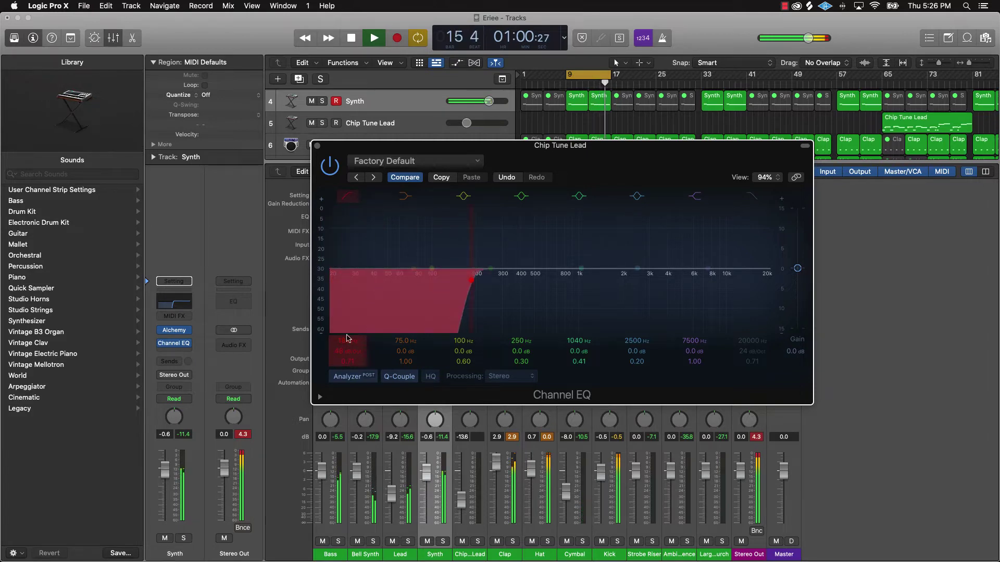
left_click(316, 146)
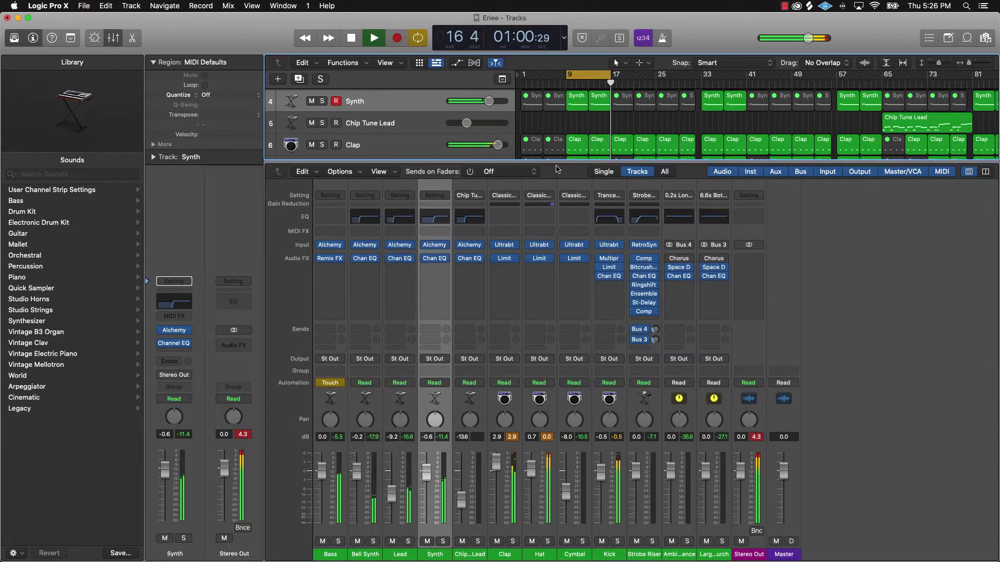
Step: Add a Channel EQ to the Hat channel with a 48 dB/Oct low cut at about 460 Hz
left_click(539, 218)
left_click(351, 200)
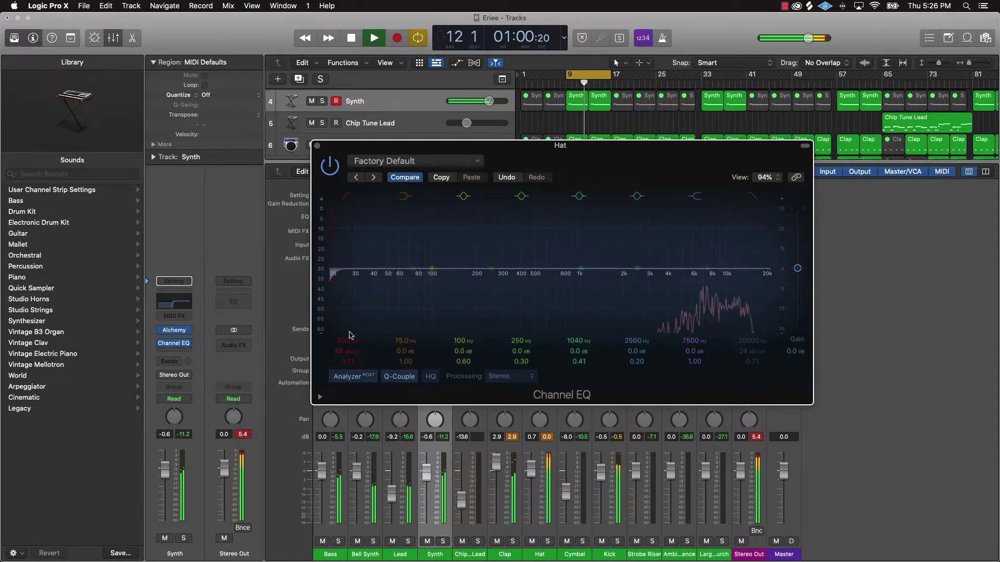
left_click_drag(343, 341, 323, 321)
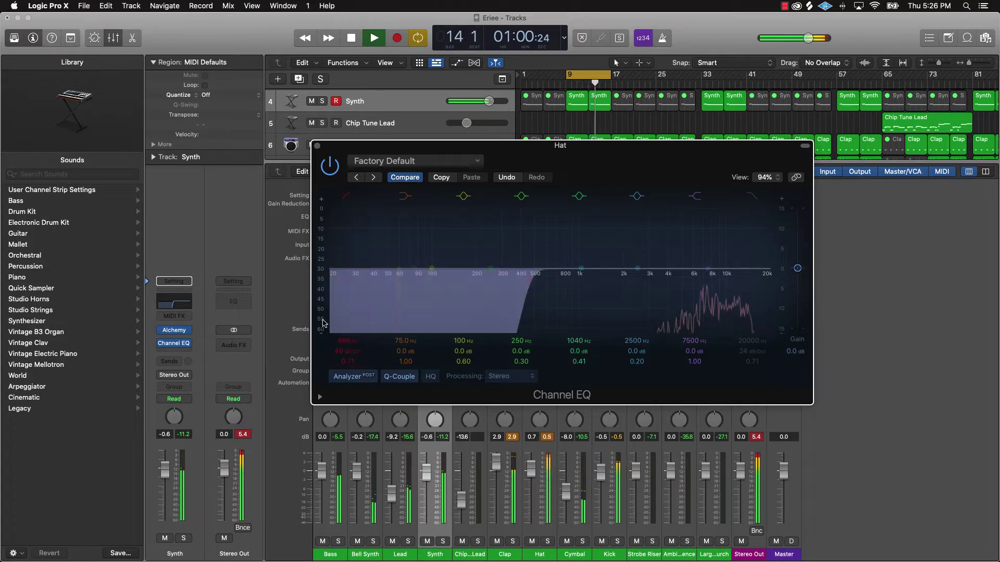
left_click(317, 146)
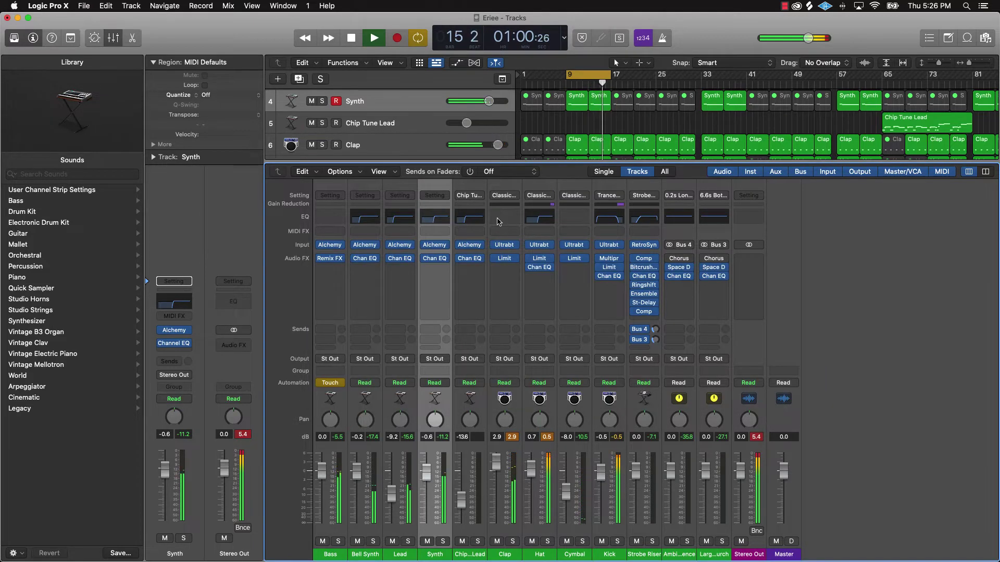
Step: Add a Channel EQ to the Clap channel with a steep low cut between 300 and 400 Hz
left_click(504, 216)
left_click_drag(341, 337, 348, 312)
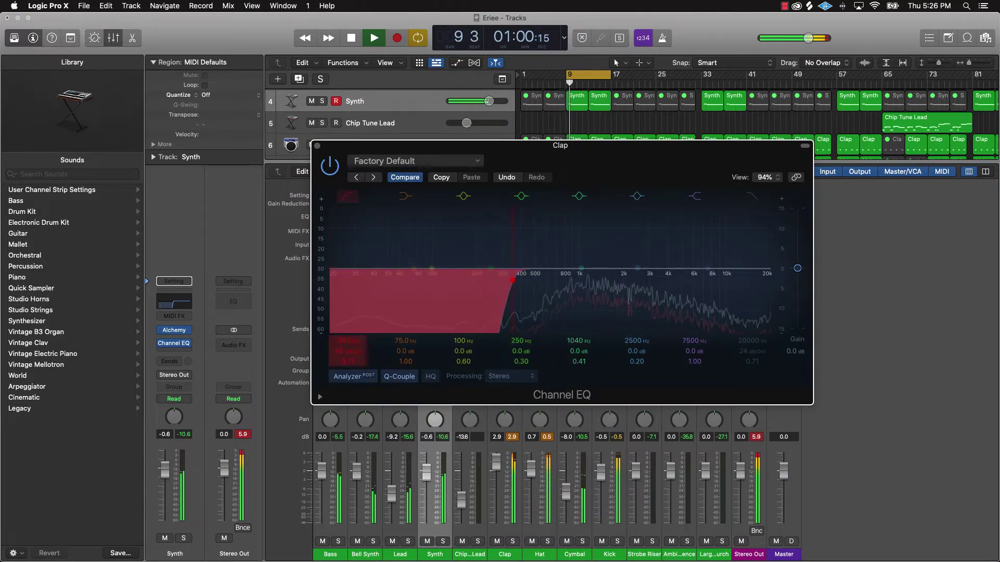
left_click(315, 146)
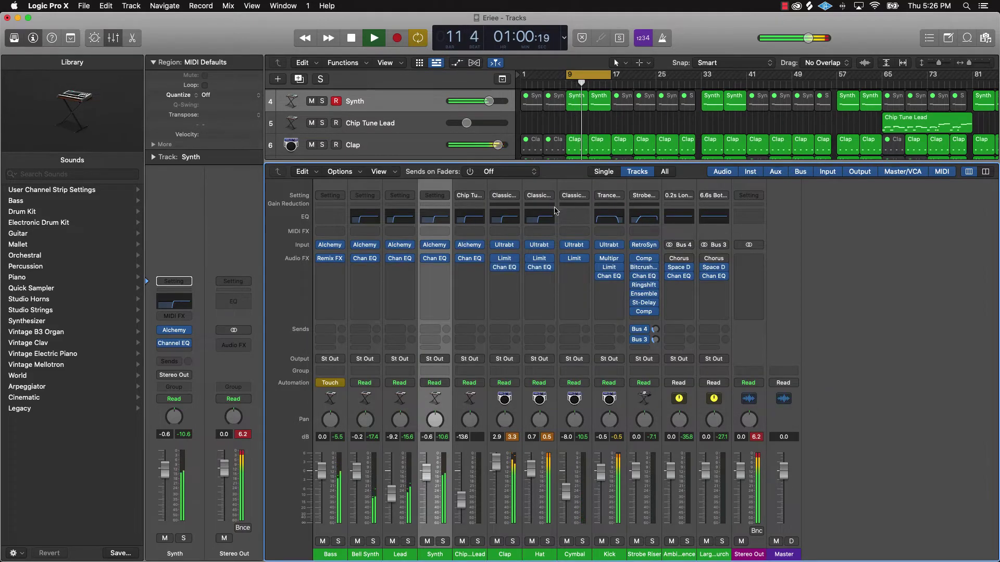
Step: Add a Channel EQ to the Cymbal channel with a 48 dB/Oct low cut at 340 Hz
left_click(570, 215)
left_click_drag(352, 354, 351, 352)
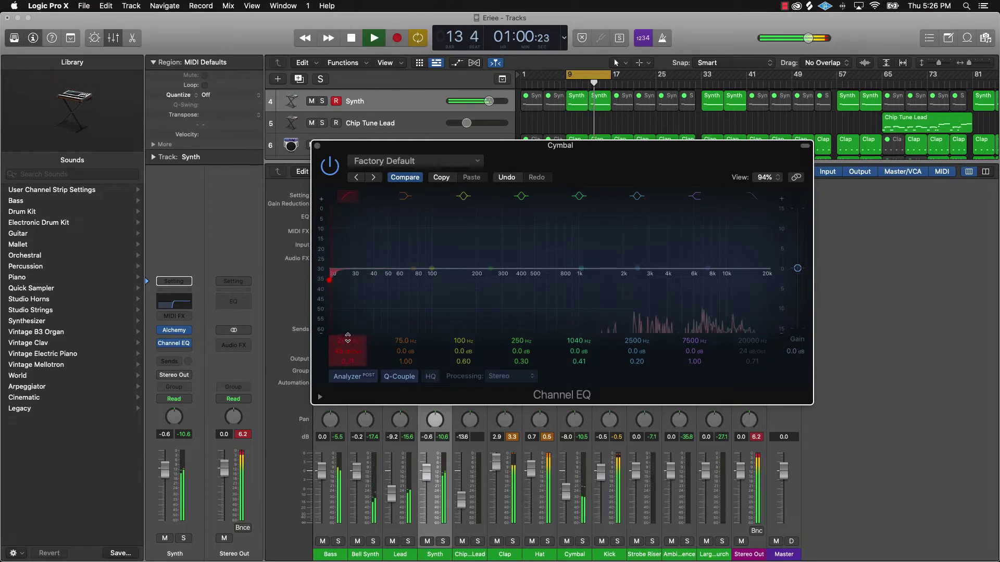
left_click_drag(351, 341, 348, 332)
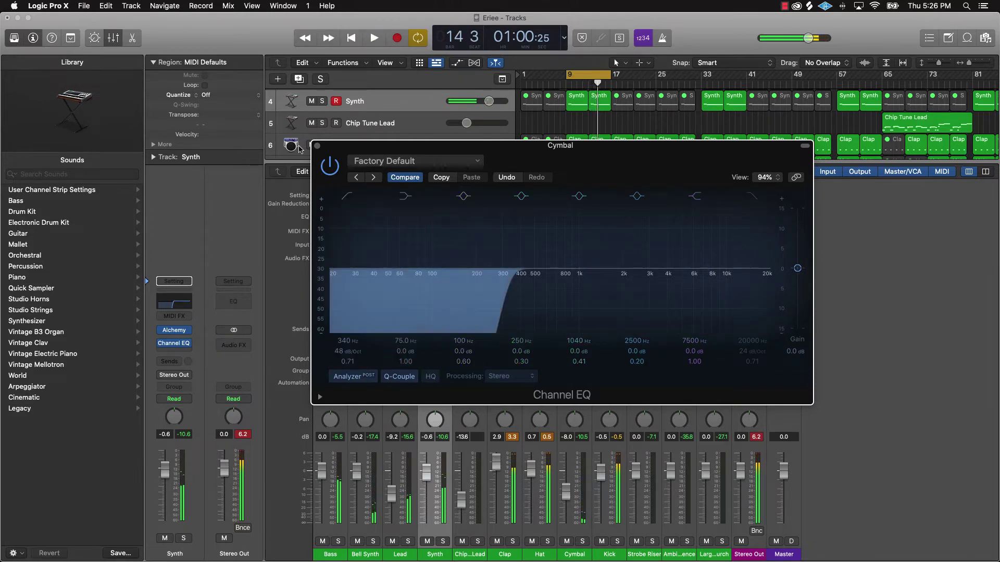
left_click(317, 146)
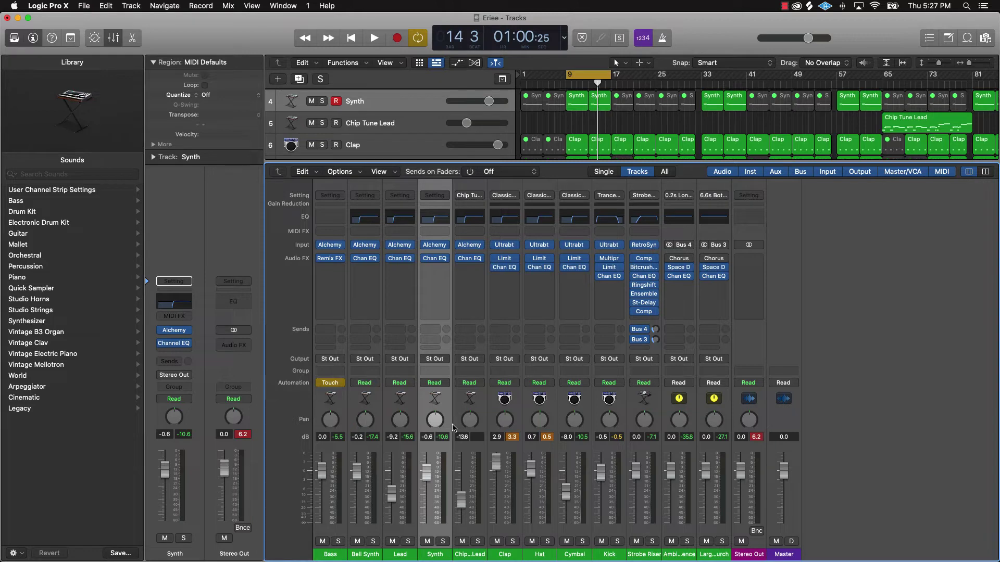
Step: During playback, pan Bell Synth to -26, Lead to +26 and Synth to -16
key("space")
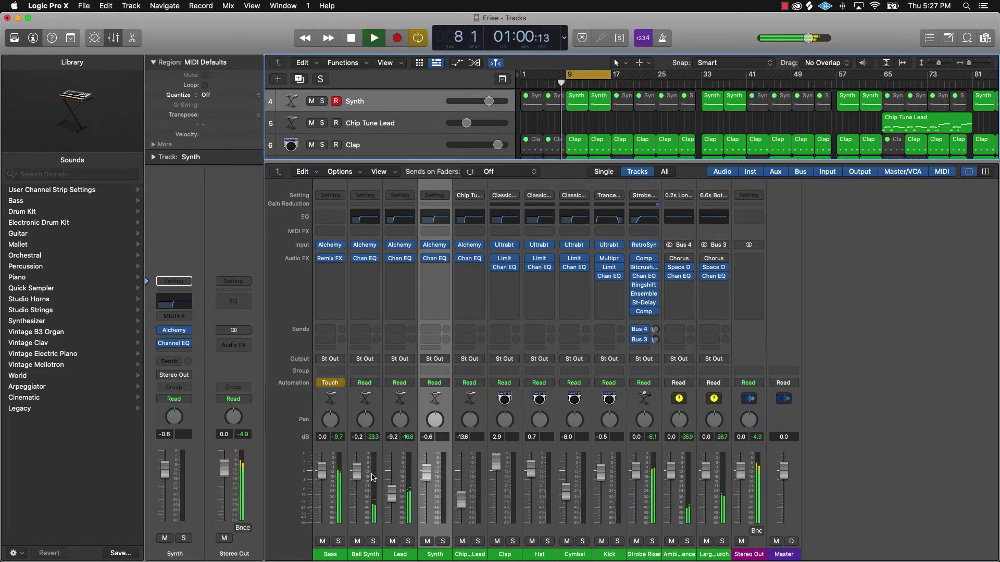
left_click_drag(365, 420, 365, 434)
left_click_drag(434, 420, 400, 407)
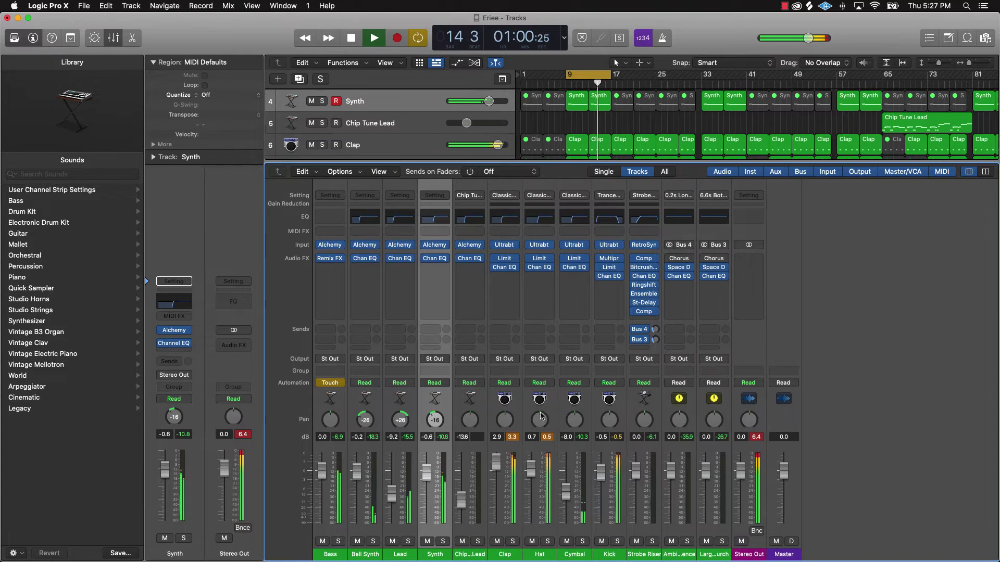
Step: Pan Hat to -13, Chip Tune Lead to -8 and Cymbal to +23, and raise the Cymbal volume to -4.3 dB
mouse_move(575, 419)
left_mouse_down()
mouse_move(575, 404)
mouse_move(574, 424)
left_mouse_up()
left_click_drag(566, 493, 573, 482)
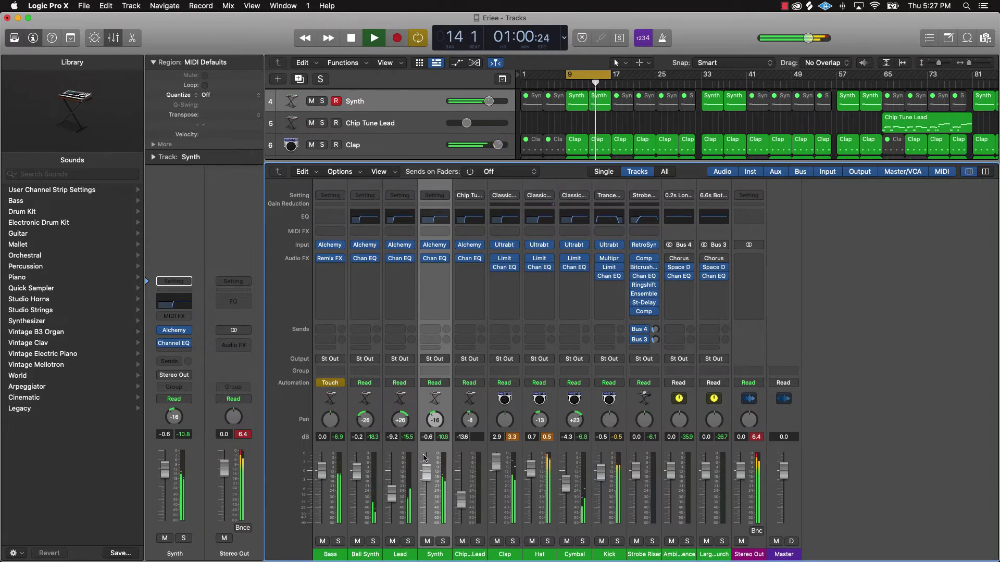
Step: Adjust the Synth pan to -18 and the Lead pan to +14, set the Lead volume to -8.4 dB, and stop playback
mouse_move(434, 420)
left_mouse_down()
mouse_move(435, 401)
mouse_move(434, 439)
left_mouse_up()
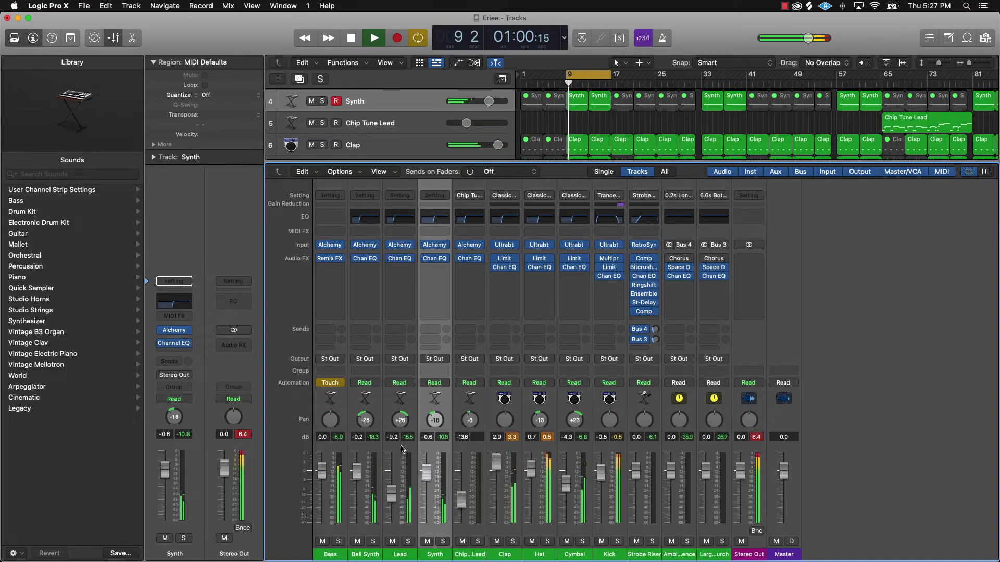
left_click_drag(400, 420, 399, 426)
key("space")
left_click(560, 132)
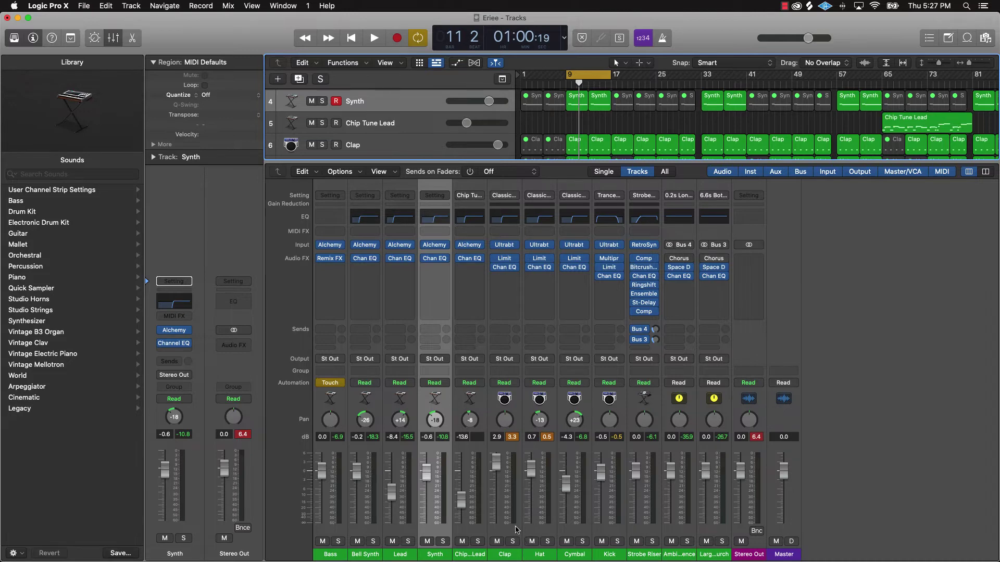
Step: Lower the Clap volume to -1.7 dB while checking the mix from around bar 7
left_click_drag(496, 465, 496, 469)
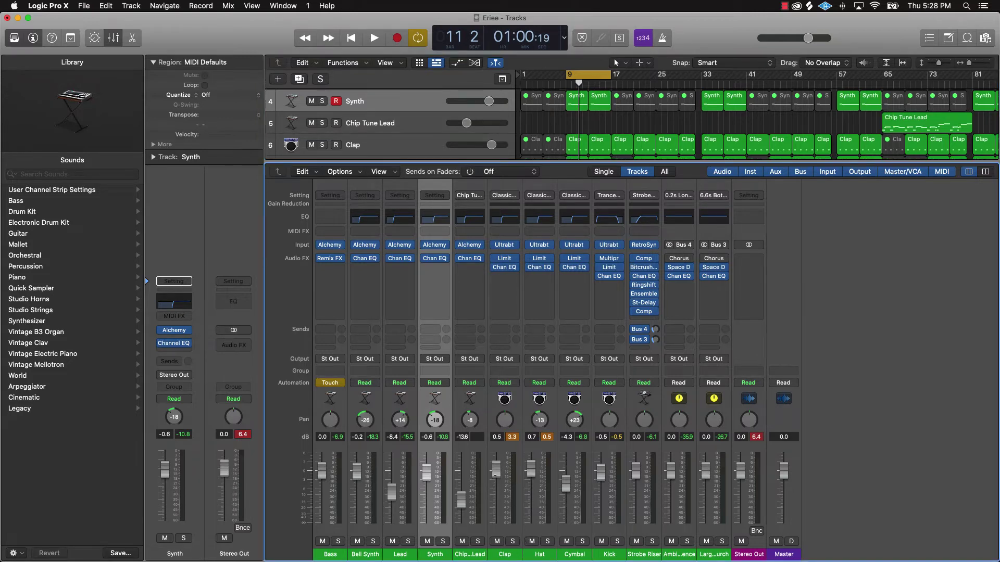
left_click(557, 87)
key("space")
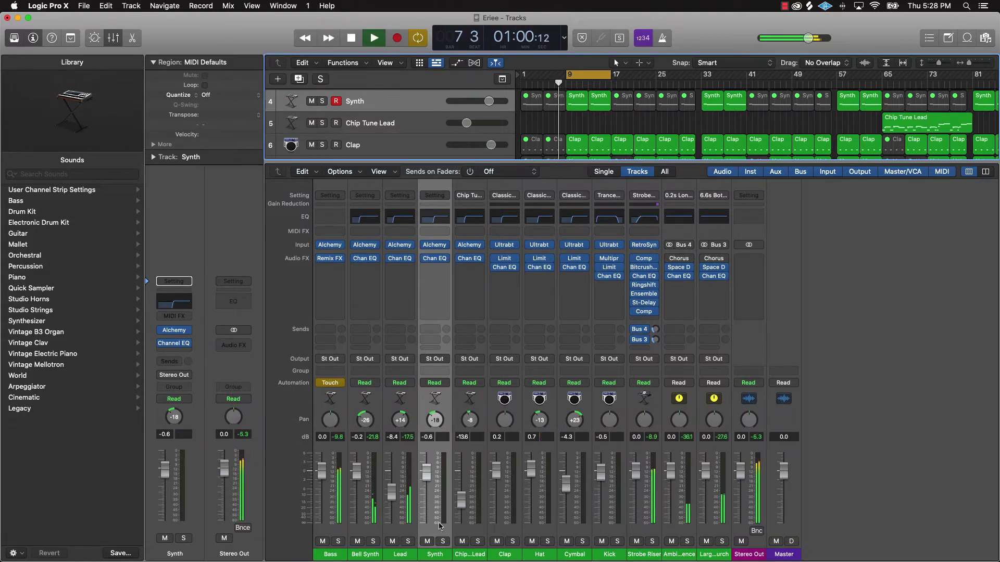
left_click_drag(496, 469, 496, 475)
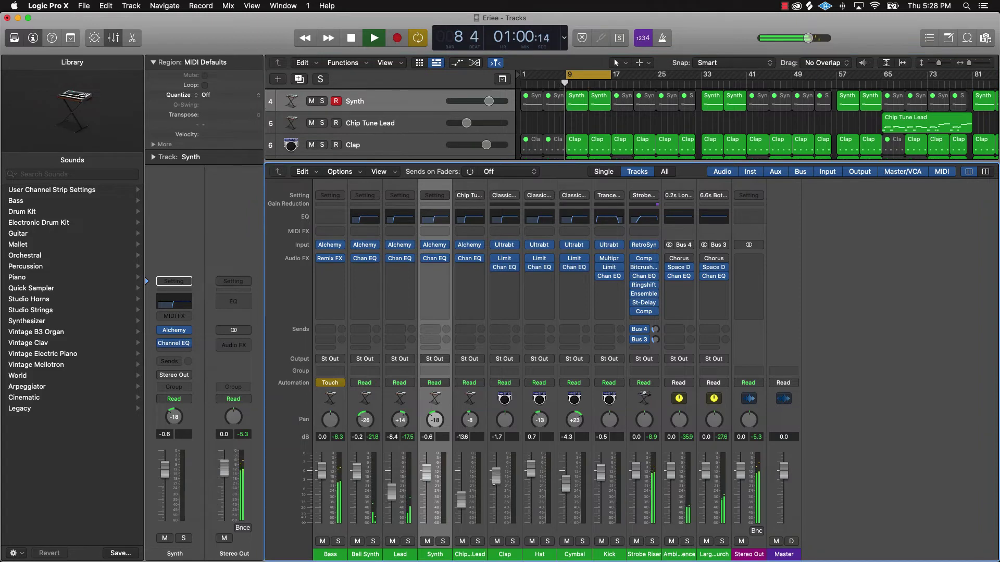
key("space")
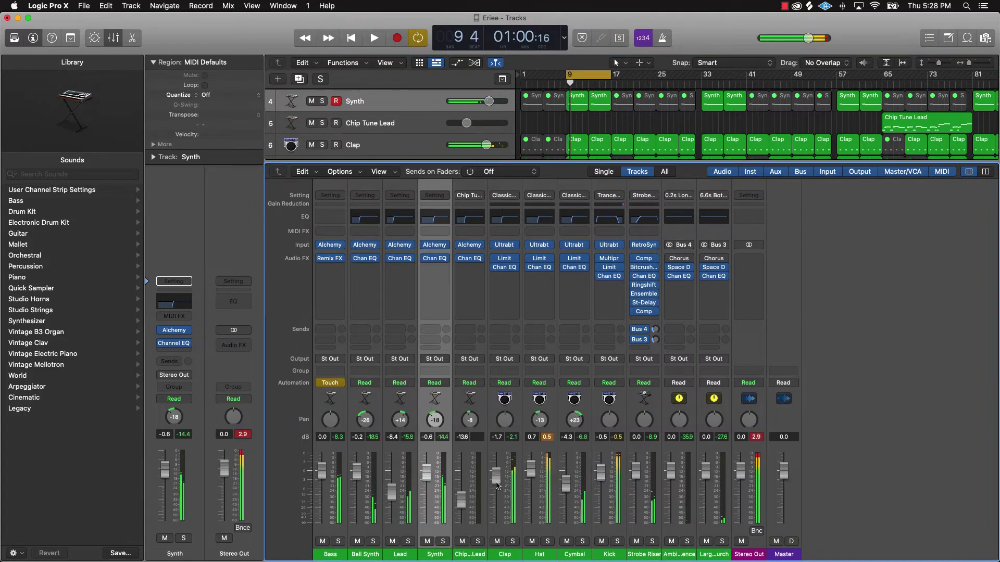
Step: Insert a stereo Compressor on the Clap channel and move its window clear of the mixer channels
left_click(514, 281)
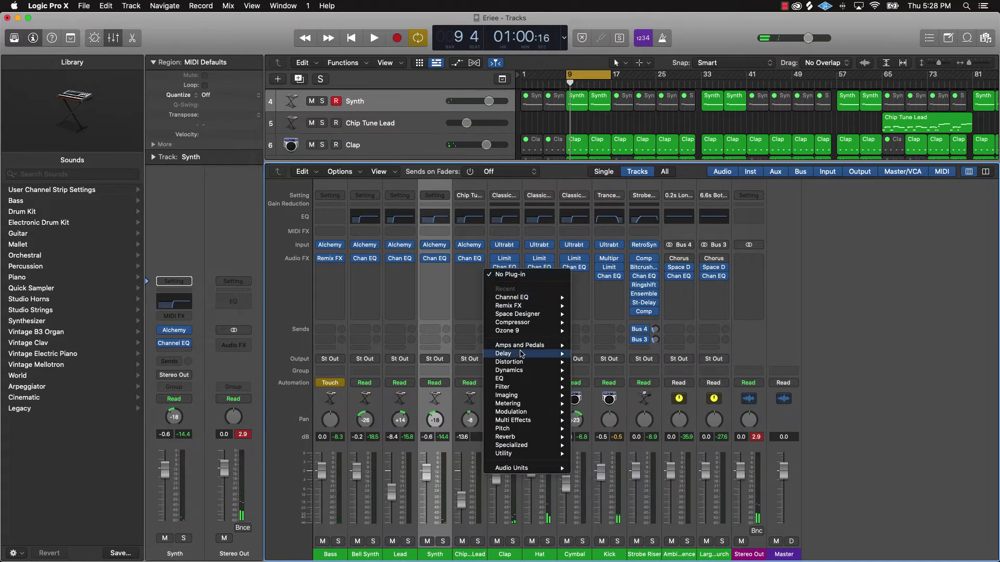
mouse_move(525, 373)
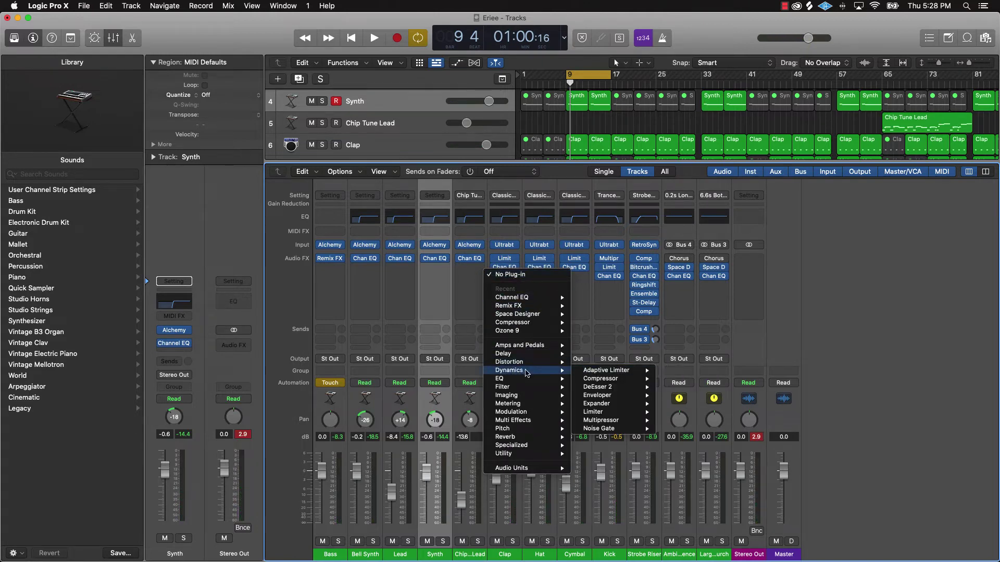
mouse_move(638, 383)
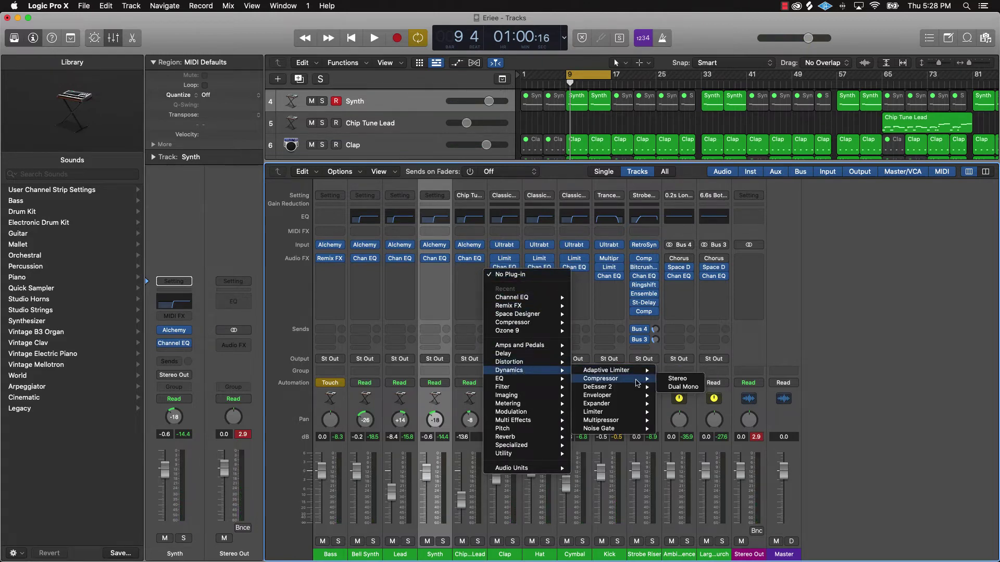
left_click(677, 378)
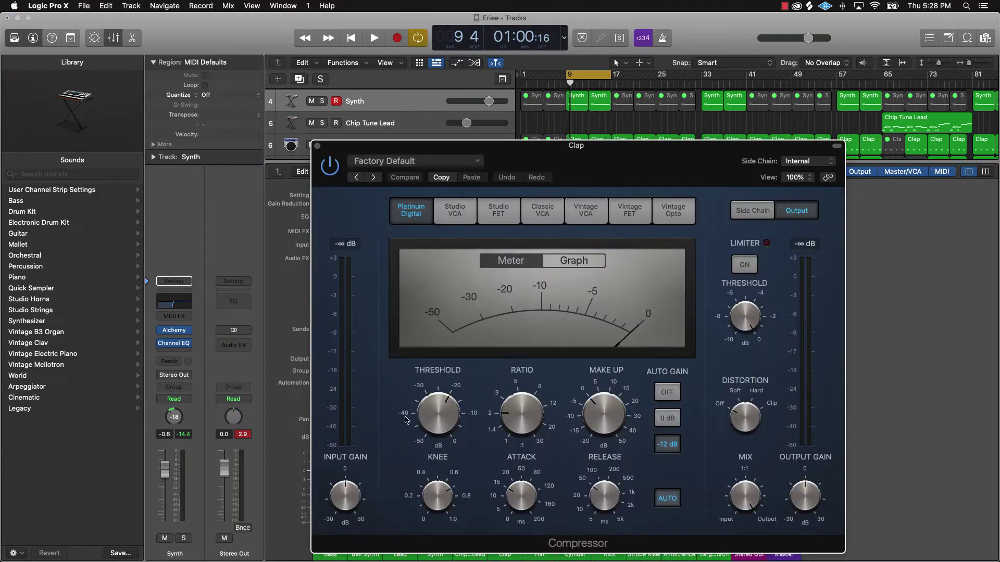
mouse_move(514, 419)
mouse_move(438, 403)
left_click_drag(602, 186, 811, 119)
Step: During playback from around bar 8, set the Clap compressor's threshold to -37 dB, ratio to 3.7:1 and attack to 8.5 ms
key("space")
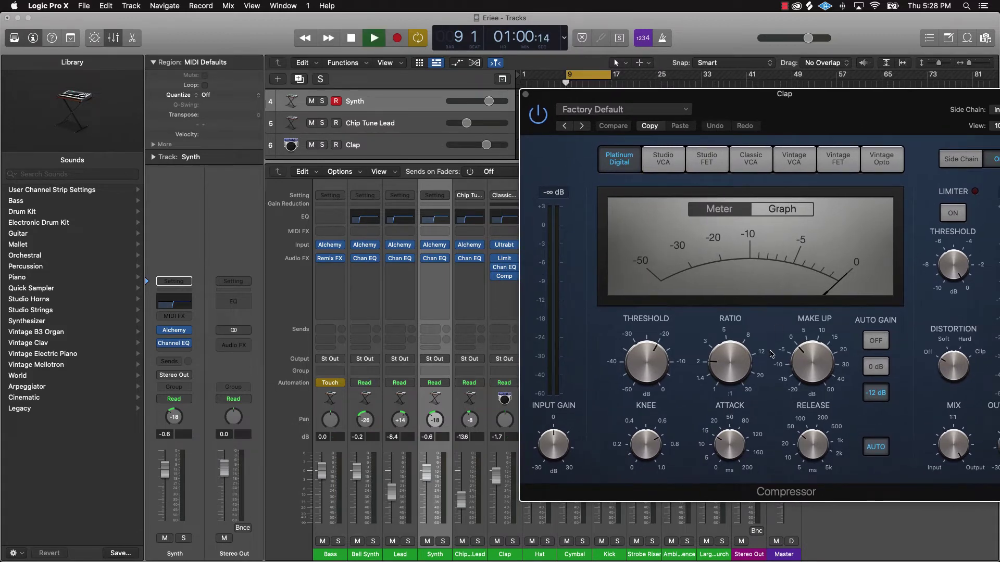
key("space")
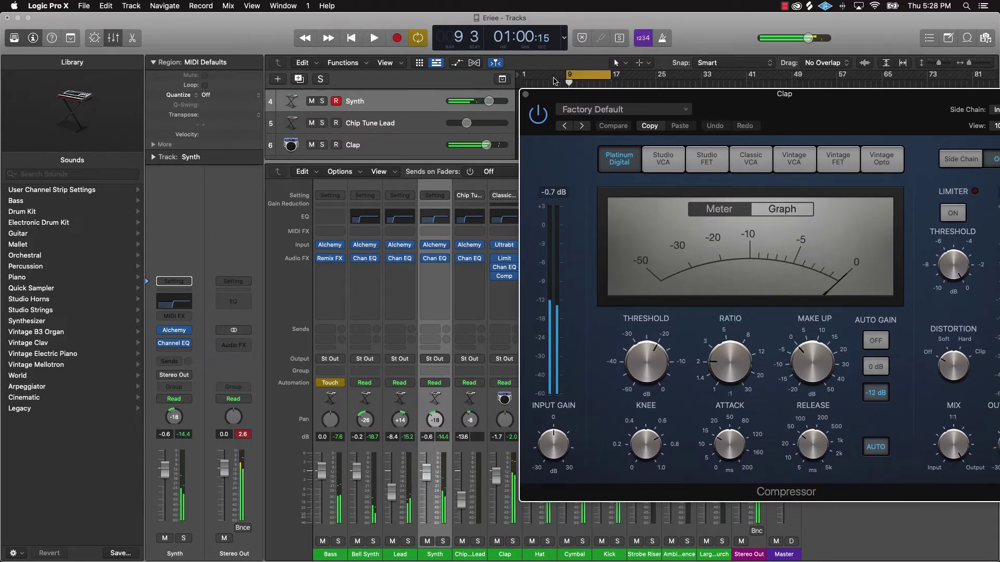
left_click(556, 84)
key("space")
mouse_move(720, 362)
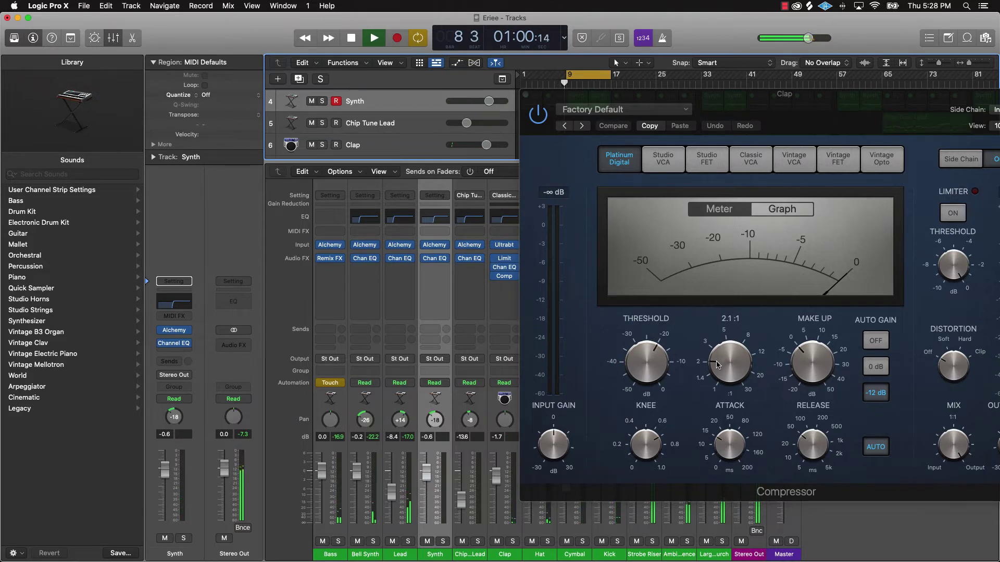
left_click_drag(716, 367, 726, 335)
left_click_drag(641, 370, 639, 410)
mouse_move(714, 354)
left_mouse_down()
mouse_move(711, 394)
mouse_move(720, 366)
left_mouse_up()
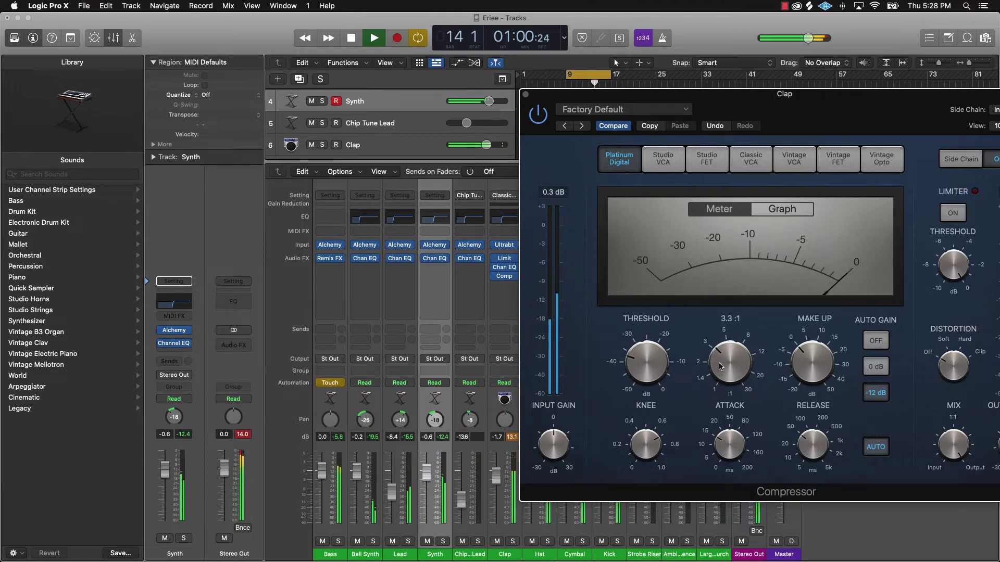
left_click_drag(724, 440, 717, 456)
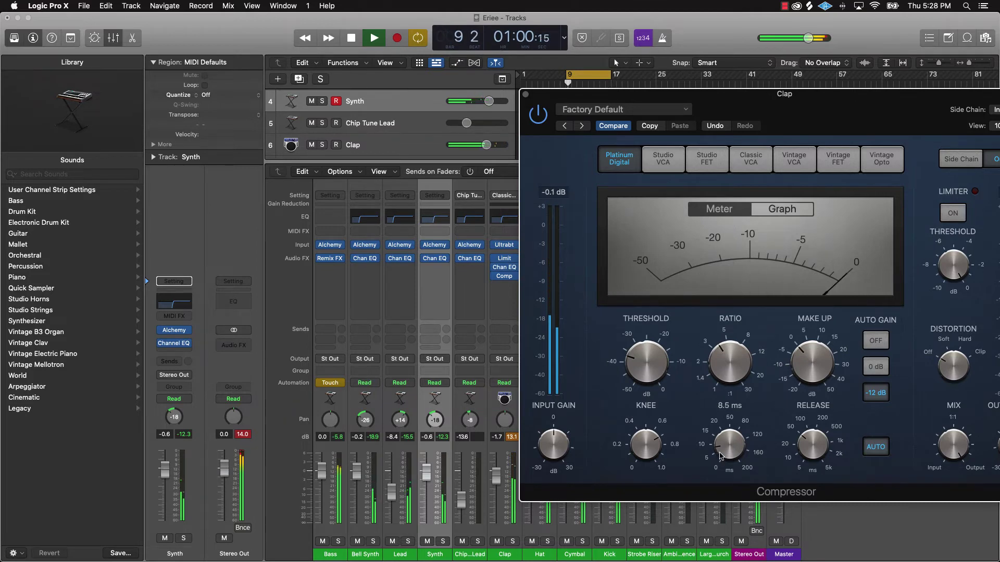
Step: Raise the Clap compressor's ratio to about 5:1 and threshold to -31 dB, set the Clap volume to -0.1 dB, and stop playback
mouse_move(673, 381)
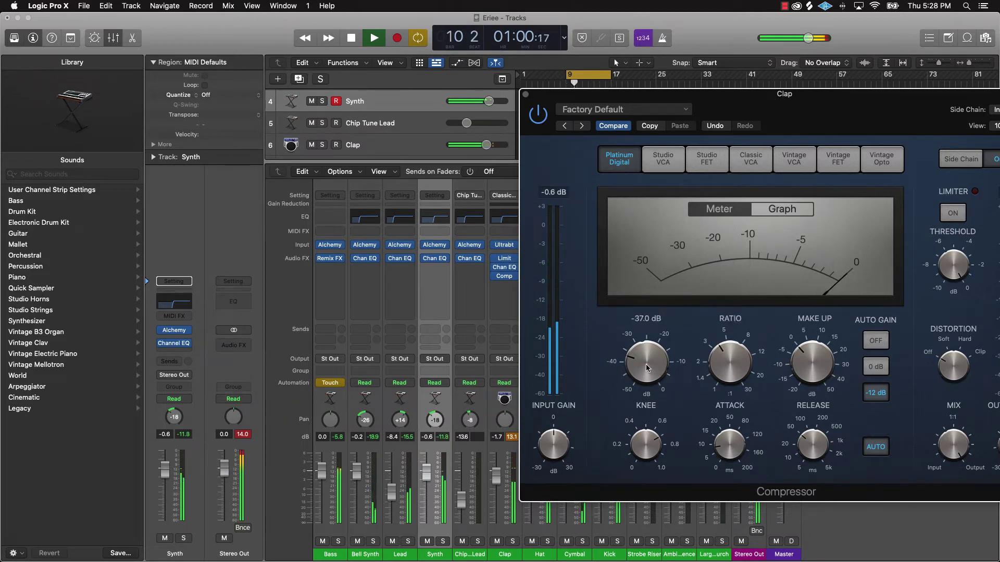
mouse_move(725, 357)
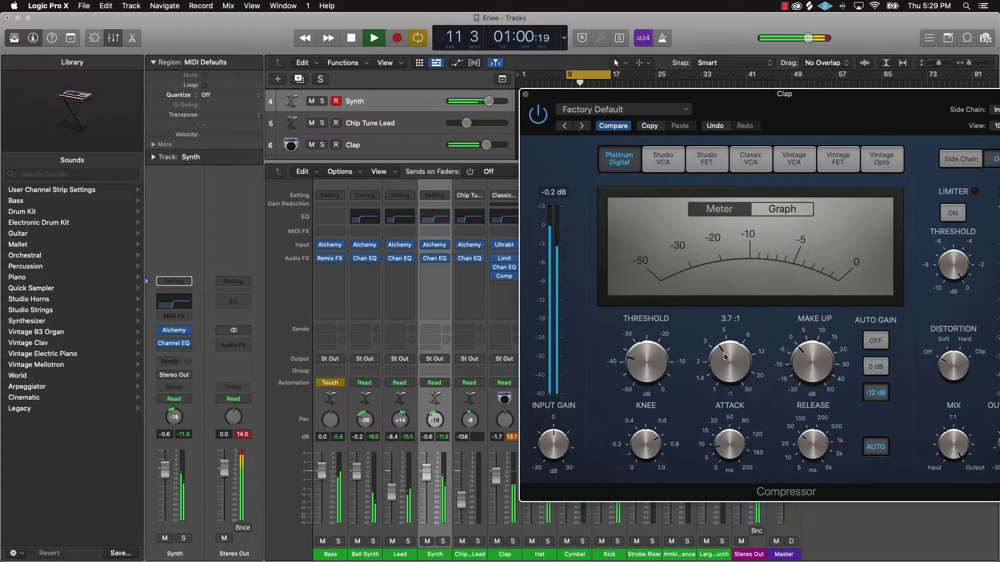
left_click_drag(724, 357, 705, 344)
left_click_drag(647, 359, 645, 347)
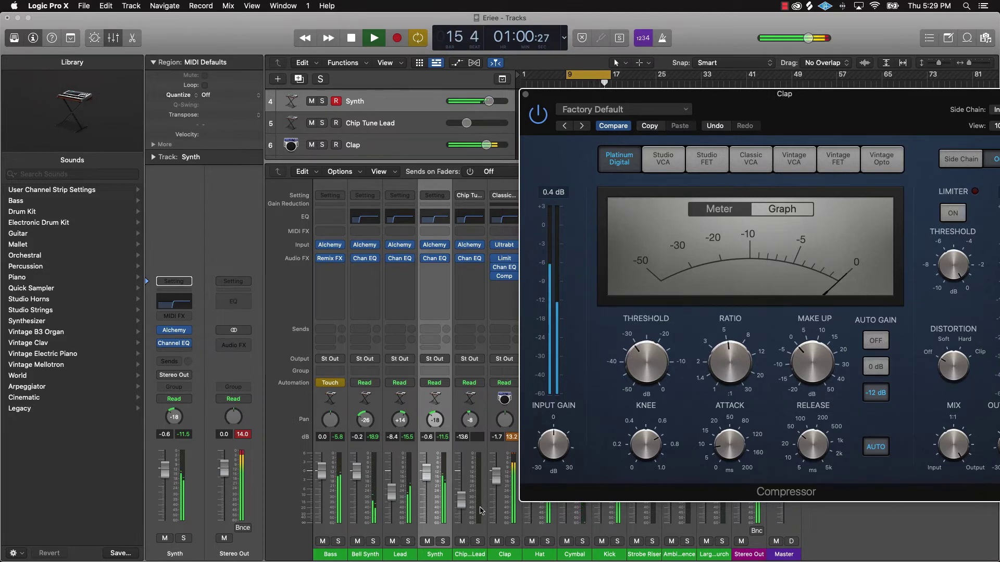
left_click_drag(498, 476, 501, 469)
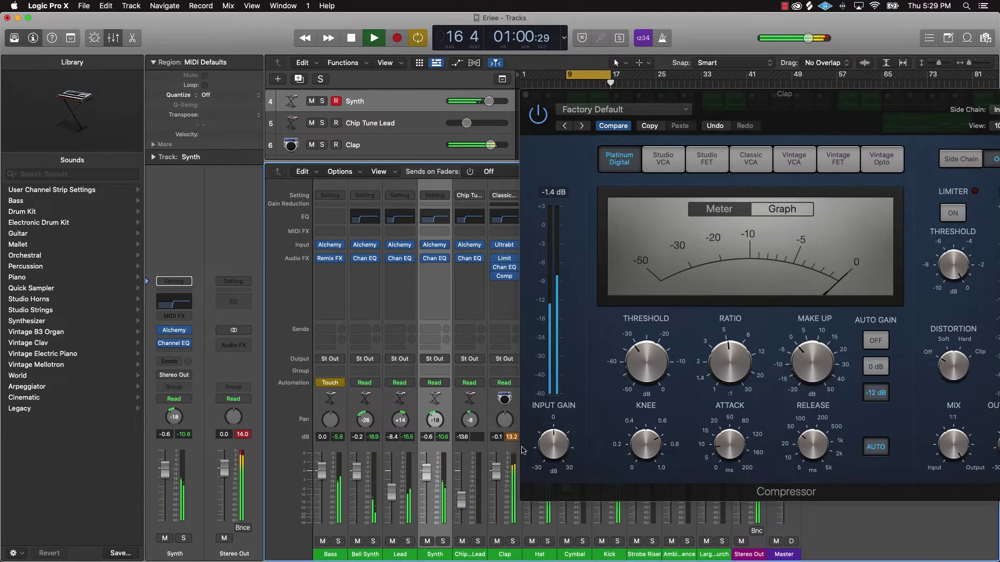
key("space")
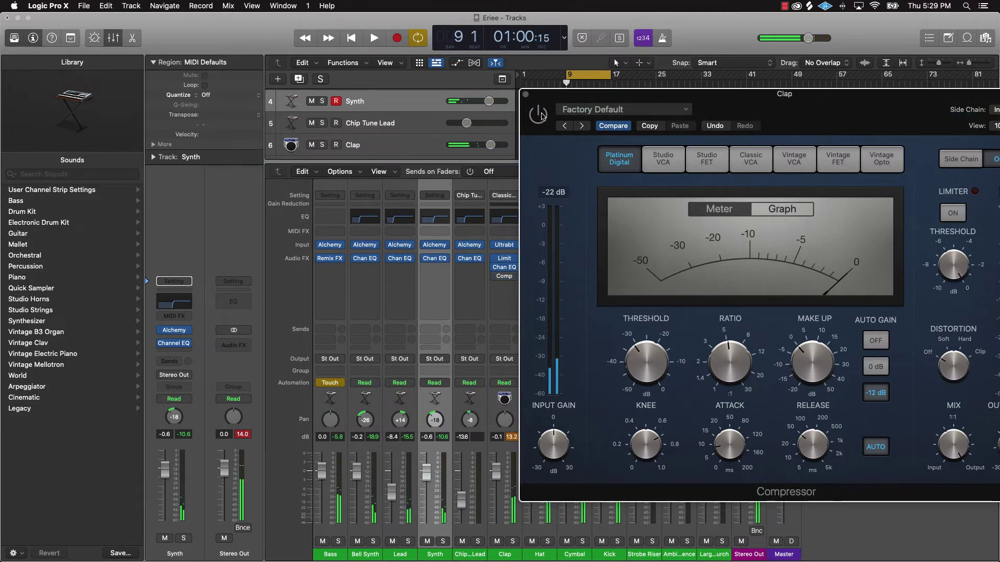
Step: Solo the Clap track and play it to compare its sound with the compressor bypassed, reviewing the threshold, ratio and attack settings
left_click(514, 542)
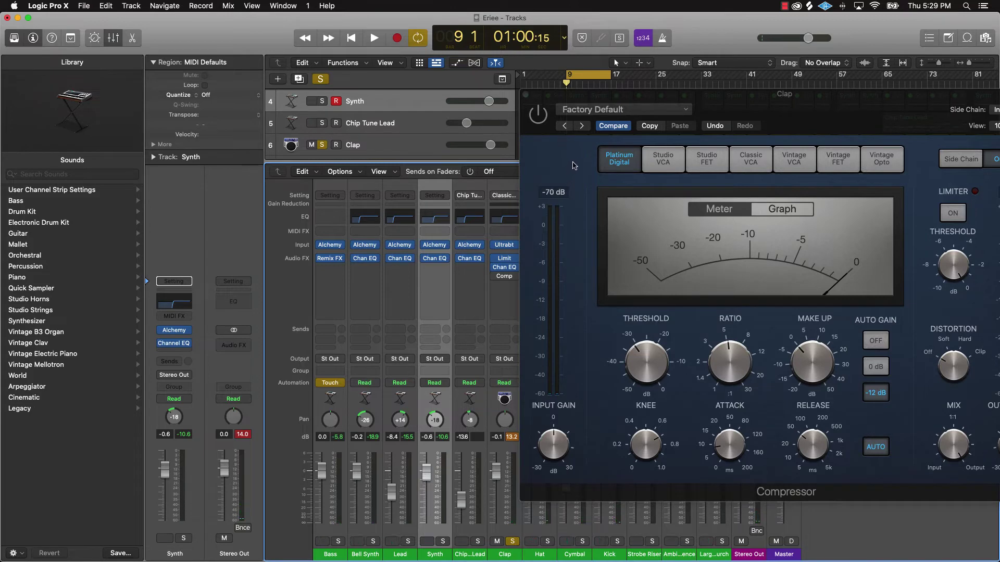
key("space")
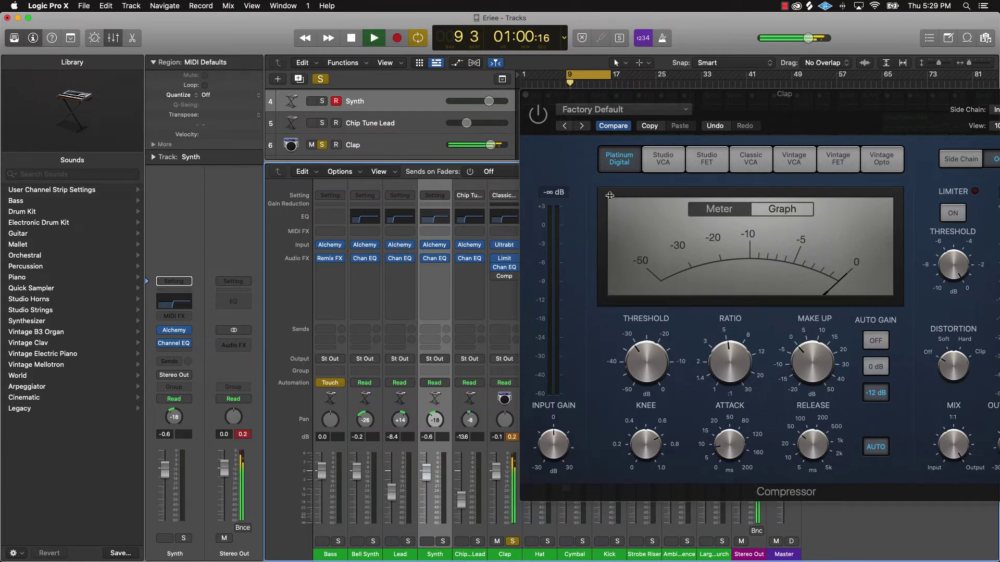
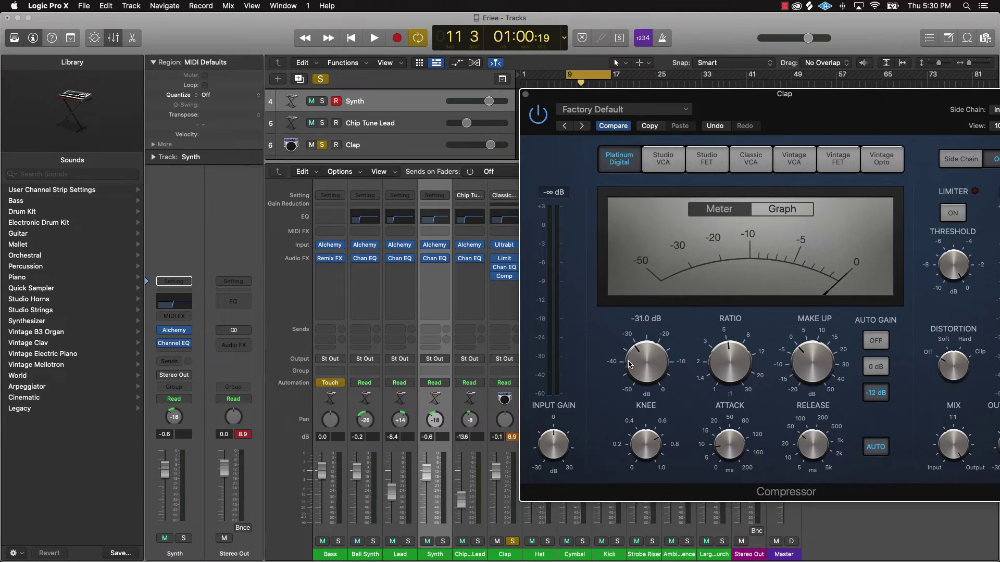
mouse_move(721, 360)
mouse_move(648, 355)
mouse_move(693, 391)
mouse_move(719, 452)
mouse_move(678, 329)
Step: Switch the Clap compressor to the Studio VCA model and compare it with its bypassed sound during playback
left_click(676, 164)
key("space")
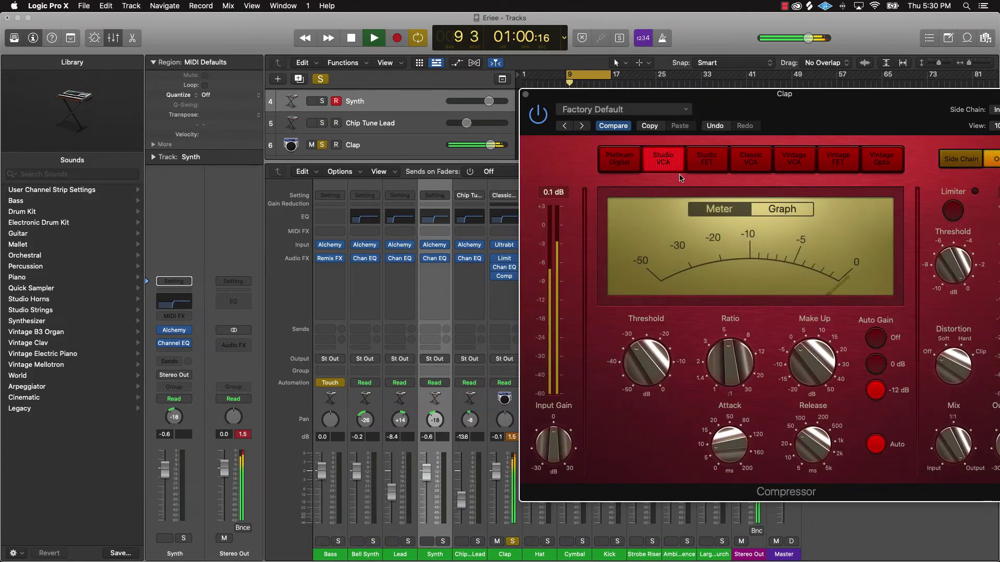
left_click(538, 115)
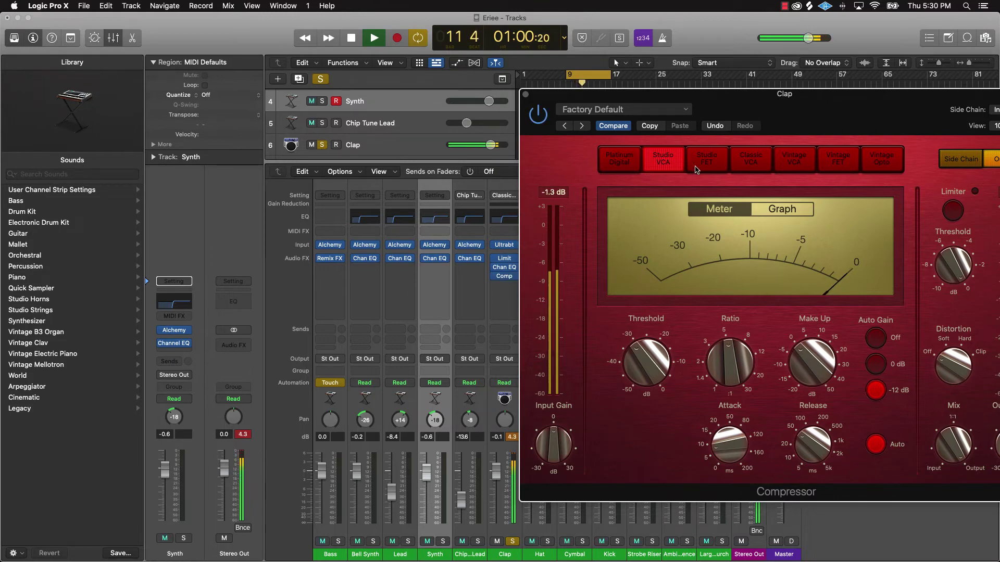
key("space")
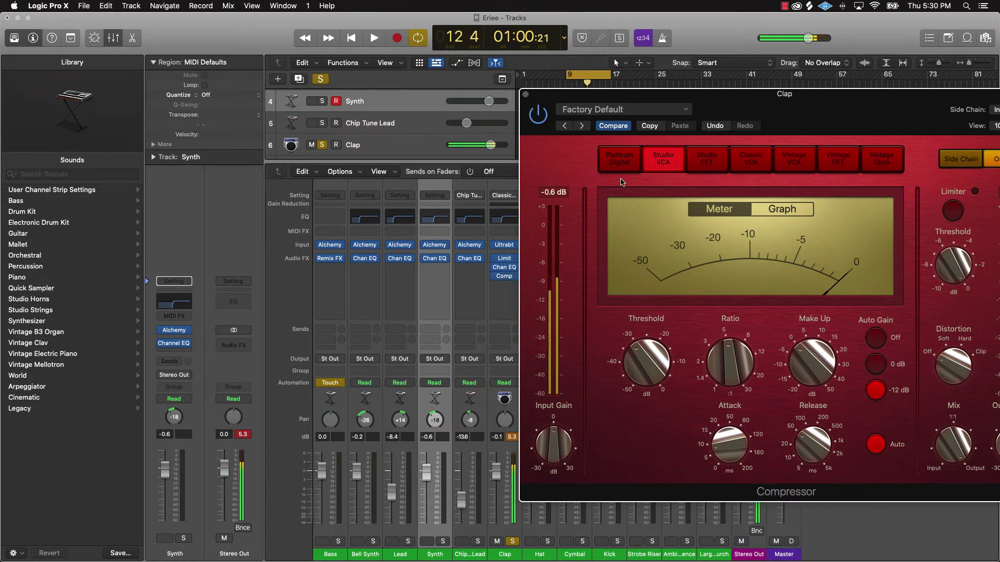
Step: Close the compressor, turn off the Clap solo, and listen to the full mix from just before bar 9
left_click(525, 94)
left_click(320, 78)
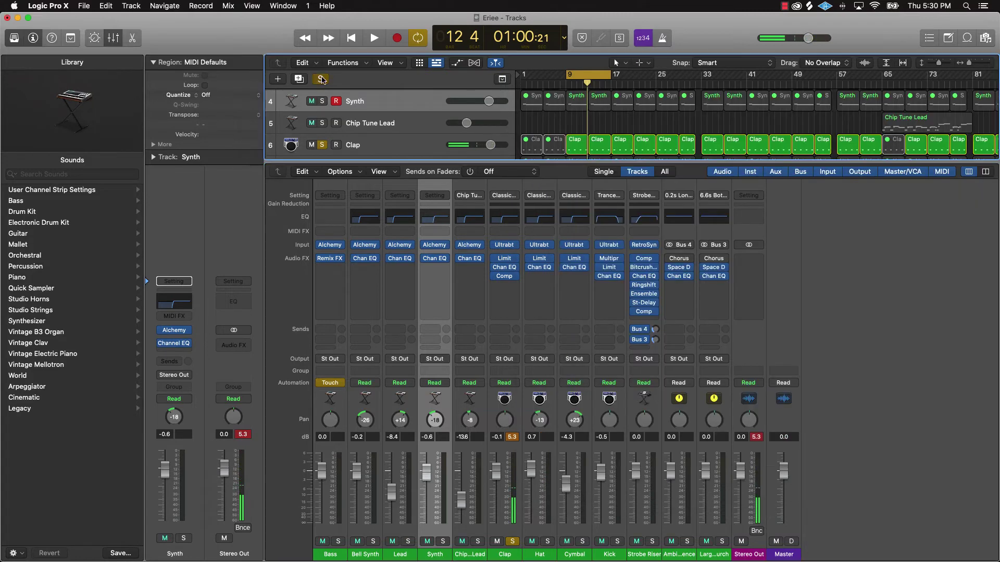
left_click(555, 83)
key("space")
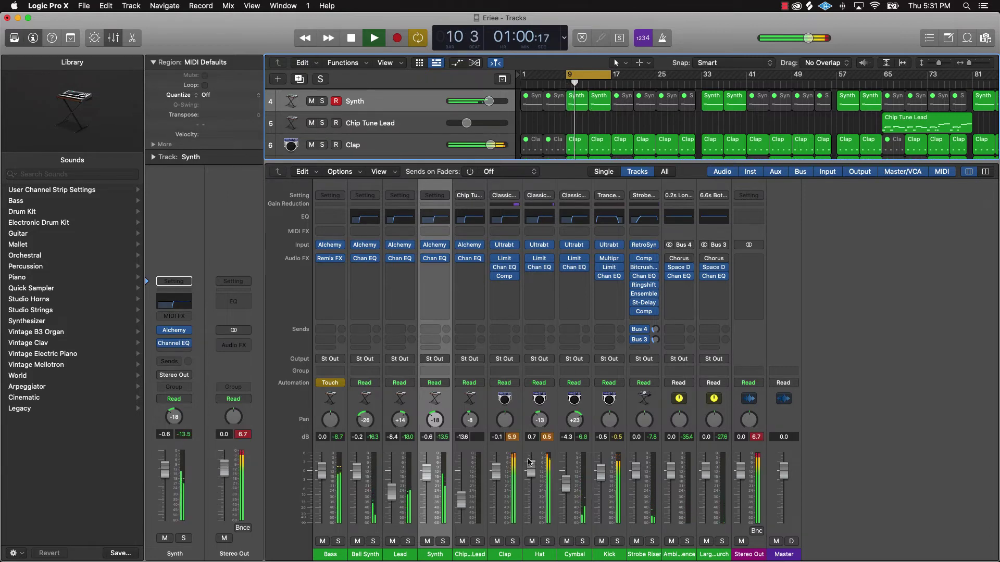
key("space")
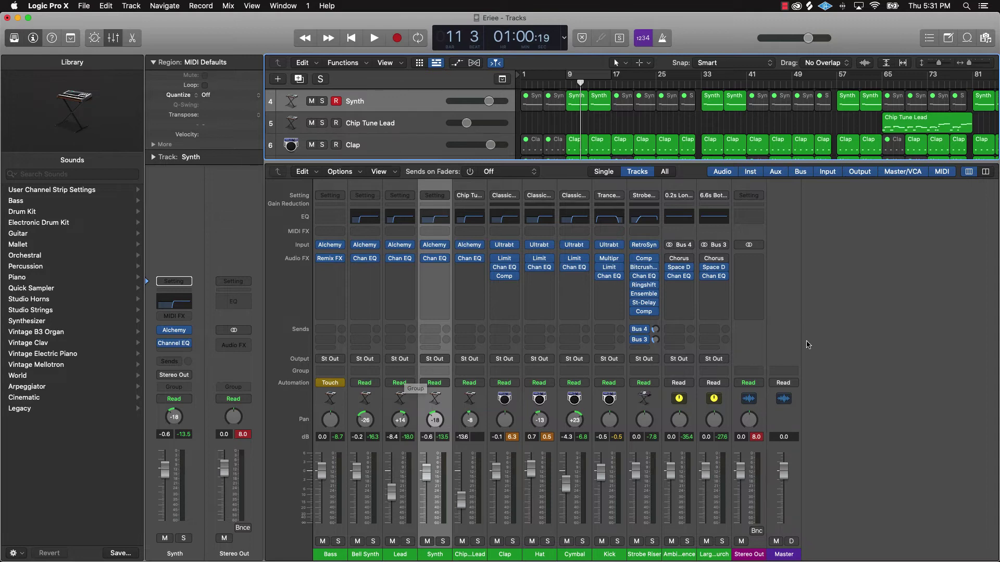
Step: Clear the peak levels, try lowering the Stereo Out volume to -4.6 dB, and reset it to 0.0 dB
left_click(755, 437)
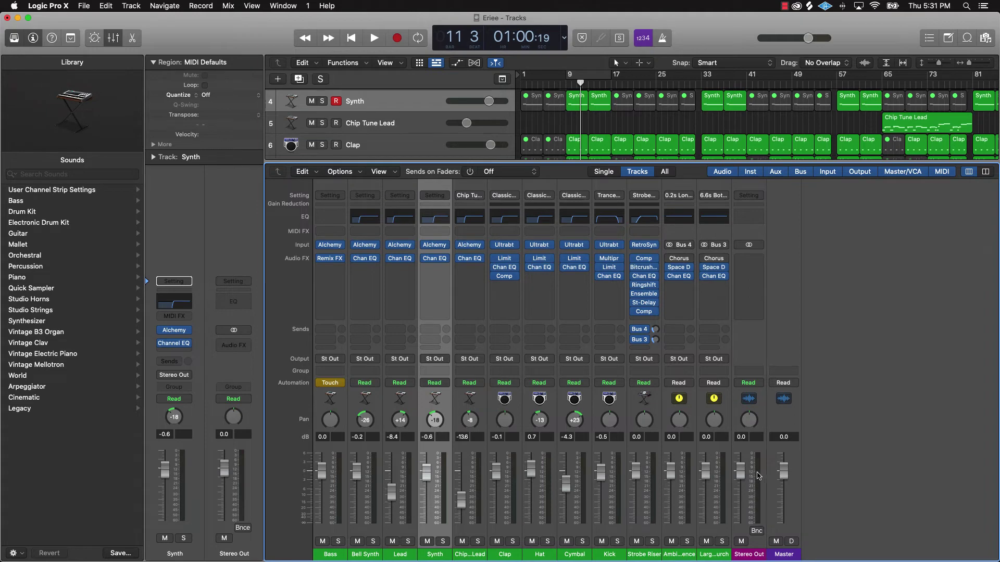
mouse_move(739, 471)
left_mouse_down()
mouse_move(740, 493)
mouse_move(739, 485)
left_mouse_up()
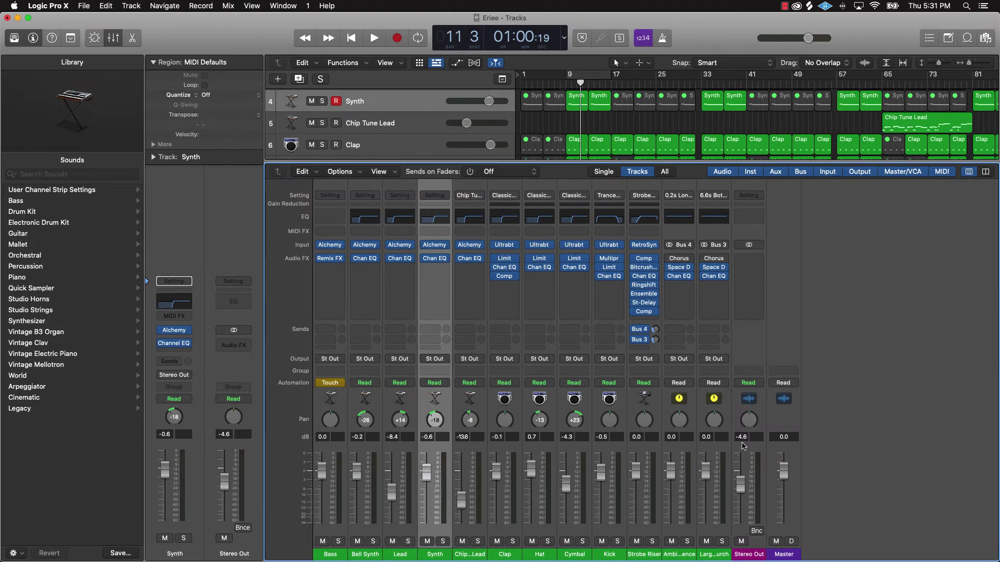
left_click(740, 482, "alt")
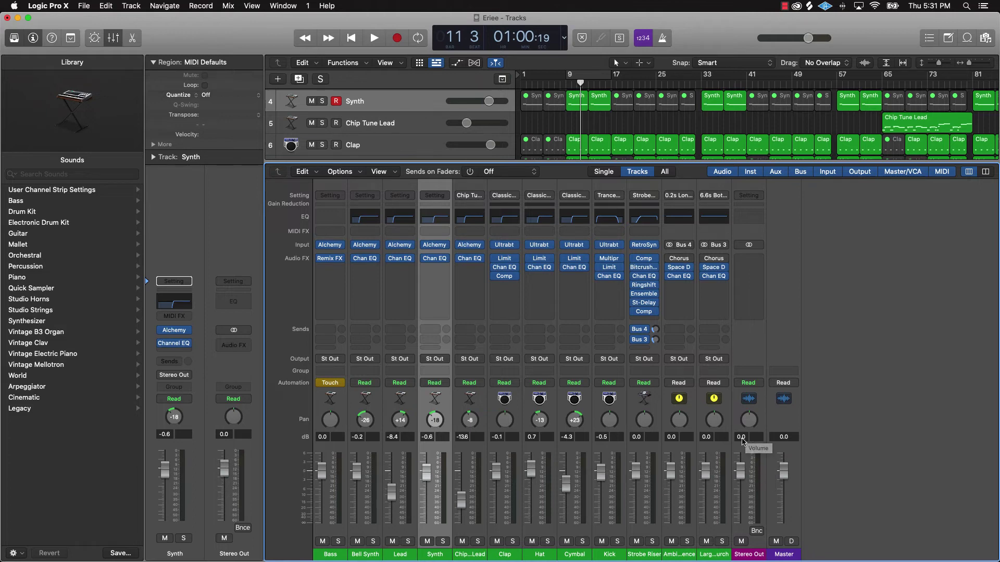
Step: Play the mix with cycle mode off, lower the Stereo Out volume to -4.6 dB, and stop playback
left_click_drag(573, 78, 615, 76)
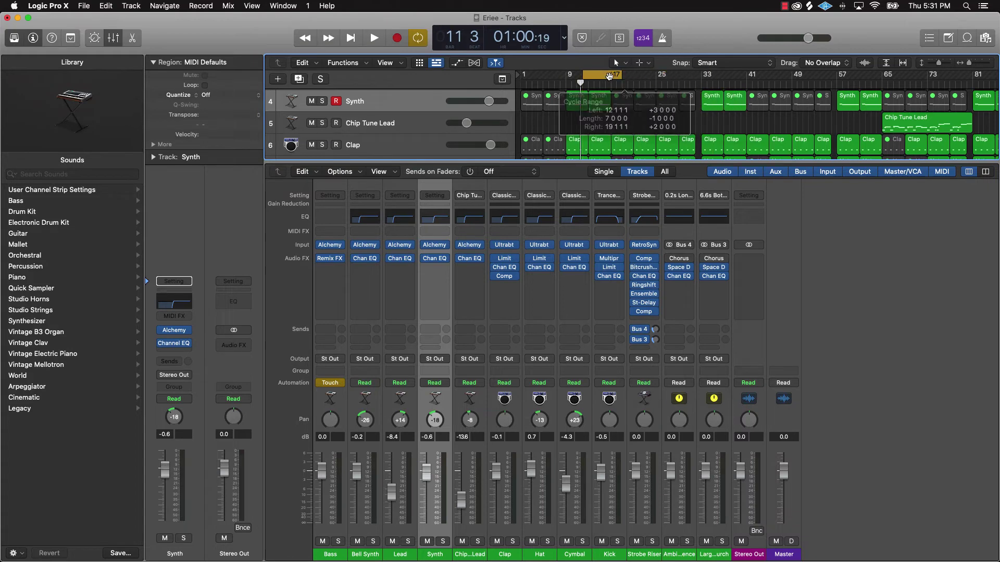
left_click(601, 76)
key("space")
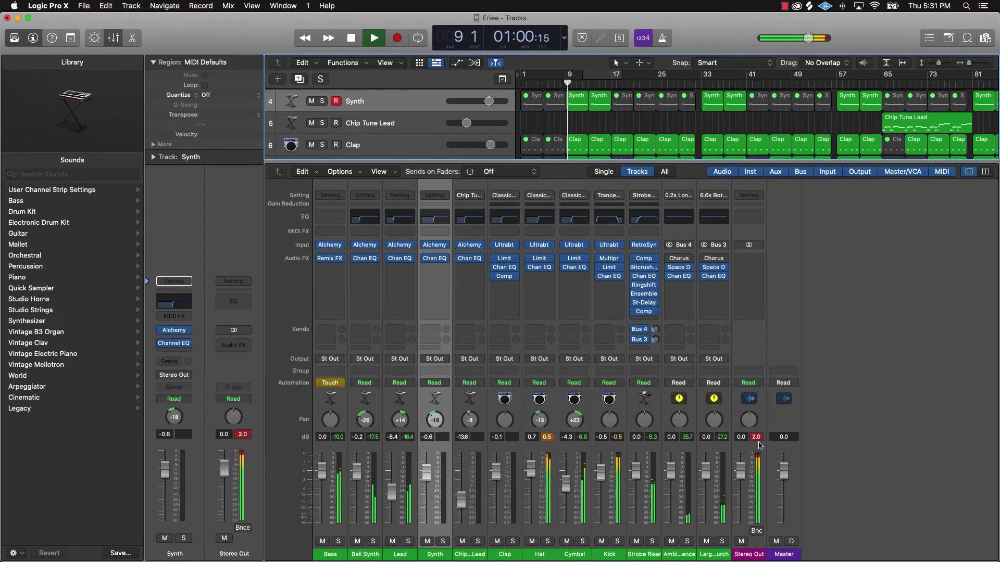
left_click_drag(740, 437, 740, 504)
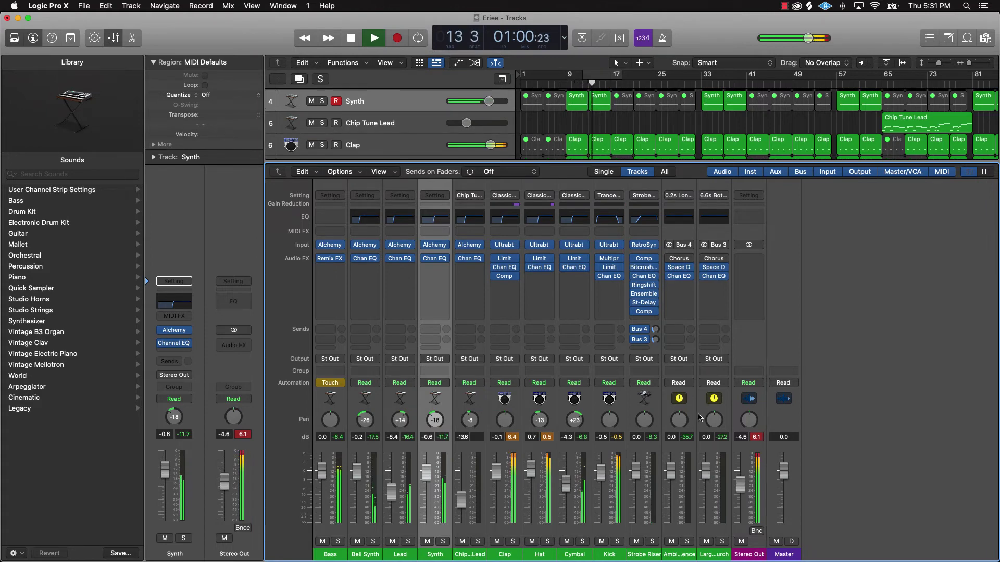
left_click(582, 127)
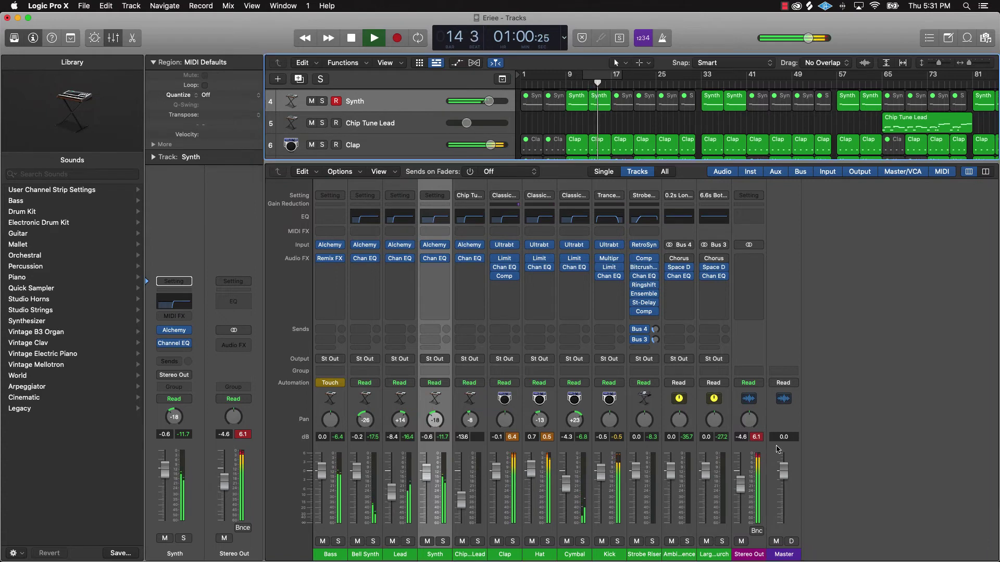
key("space")
left_click(830, 421)
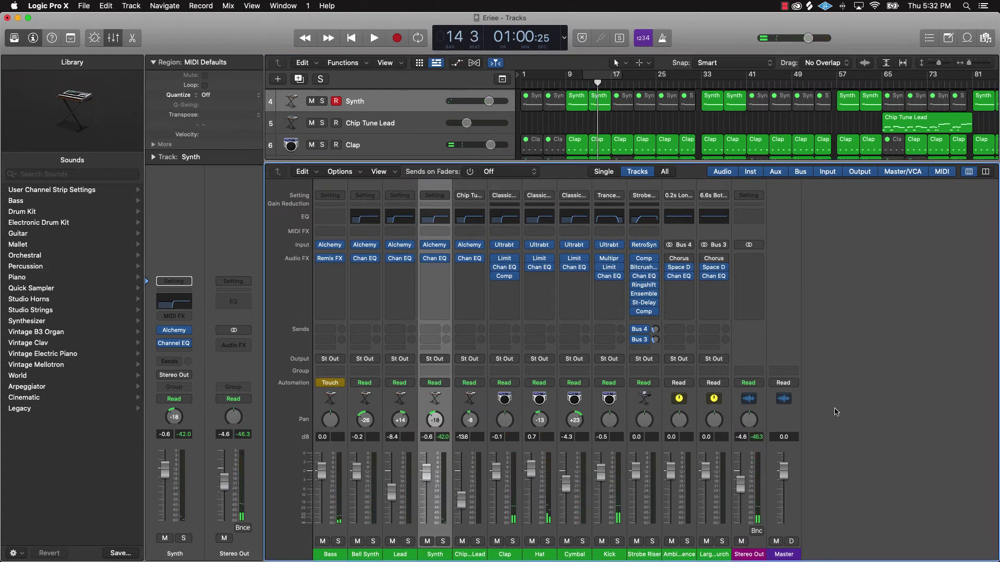
Step: Replace the mixer with the full Tracks view, fit the whole arrangement in it, and return the playhead to the project start
left_click(131, 37)
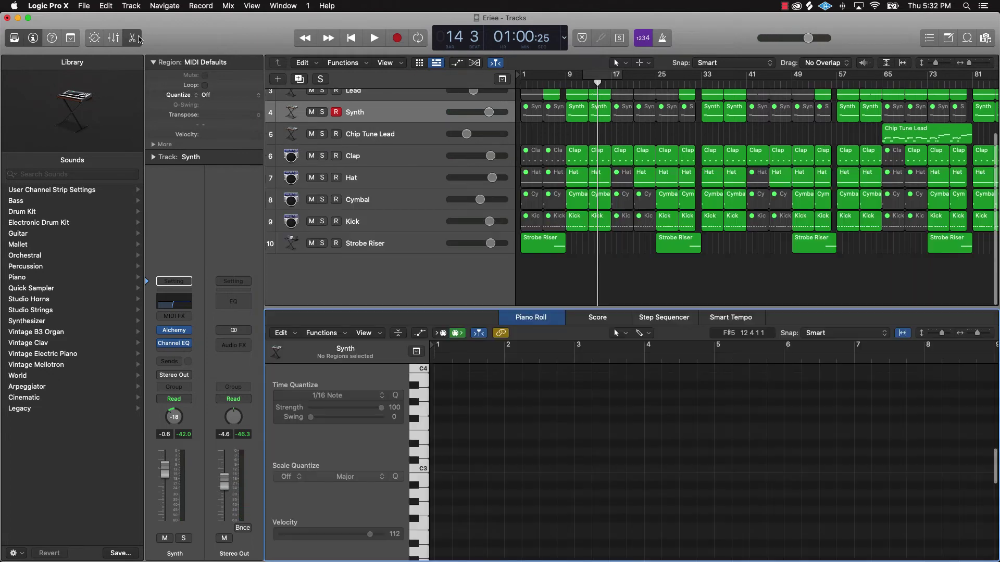
key("super+Left")
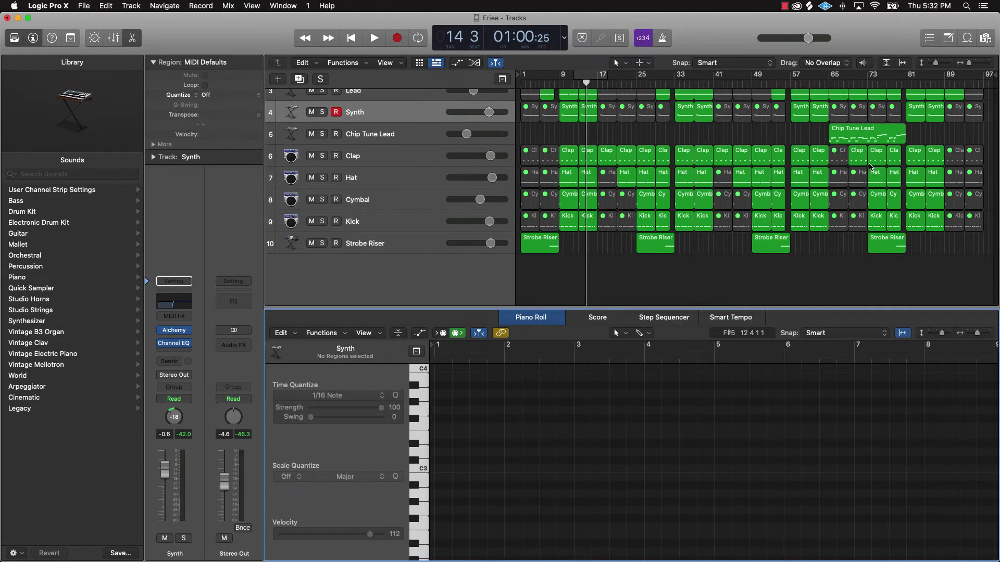
key("super+Up")
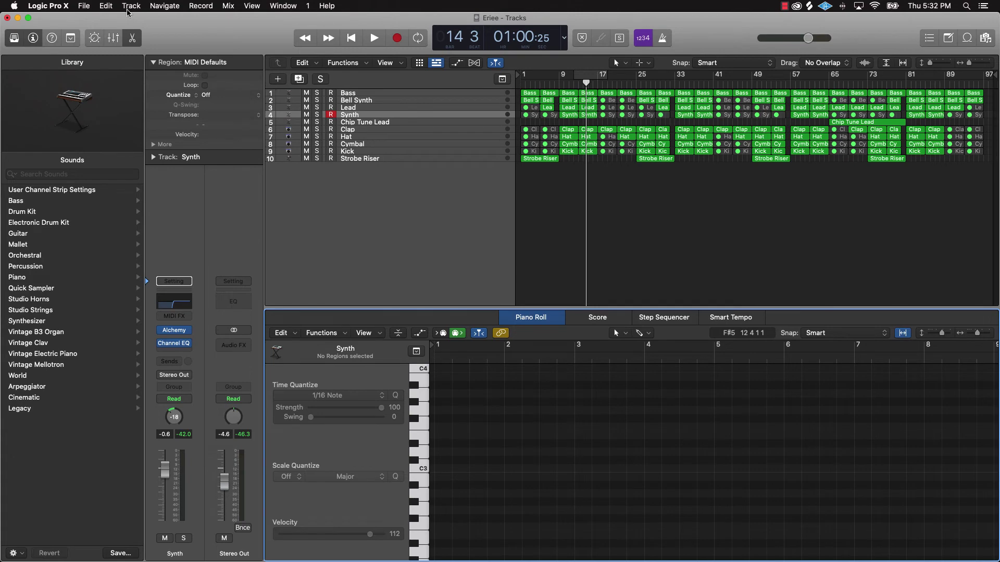
left_click(131, 38)
key("Return")
Step: Set up the project bounce as PCM only instead of MP3, with a 48000 sample rate
key("super+b")
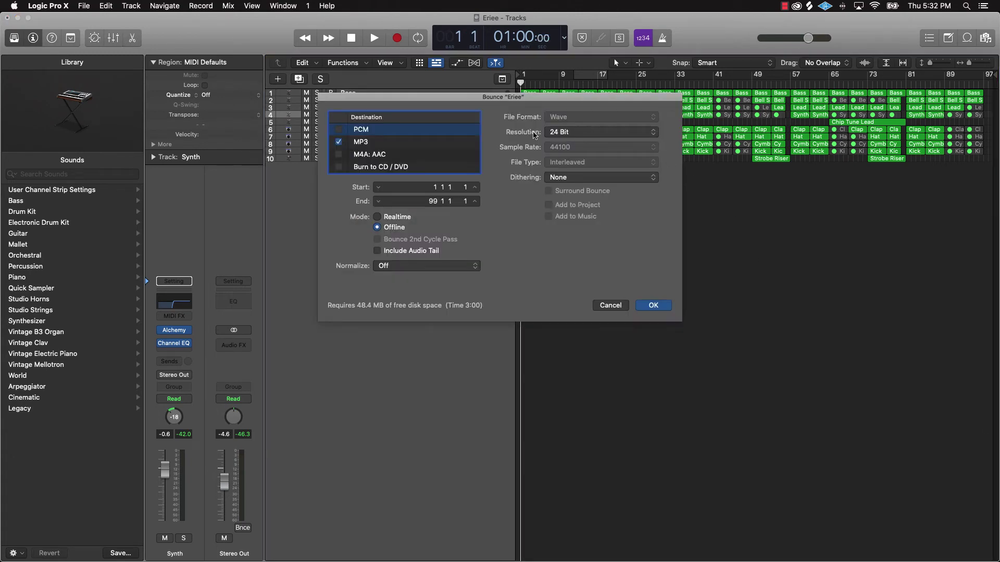
left_click(337, 143)
left_click(339, 130)
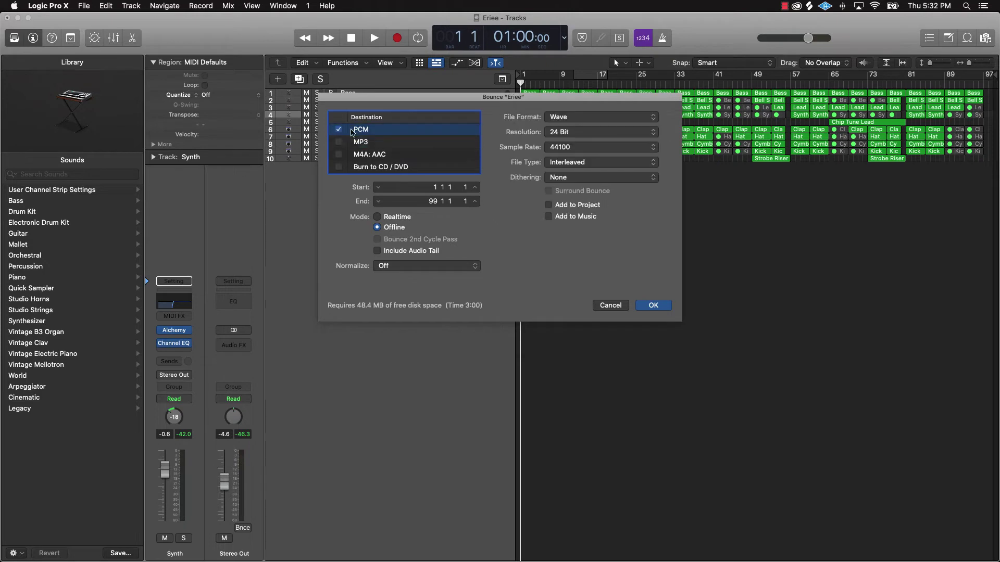
left_click(557, 151)
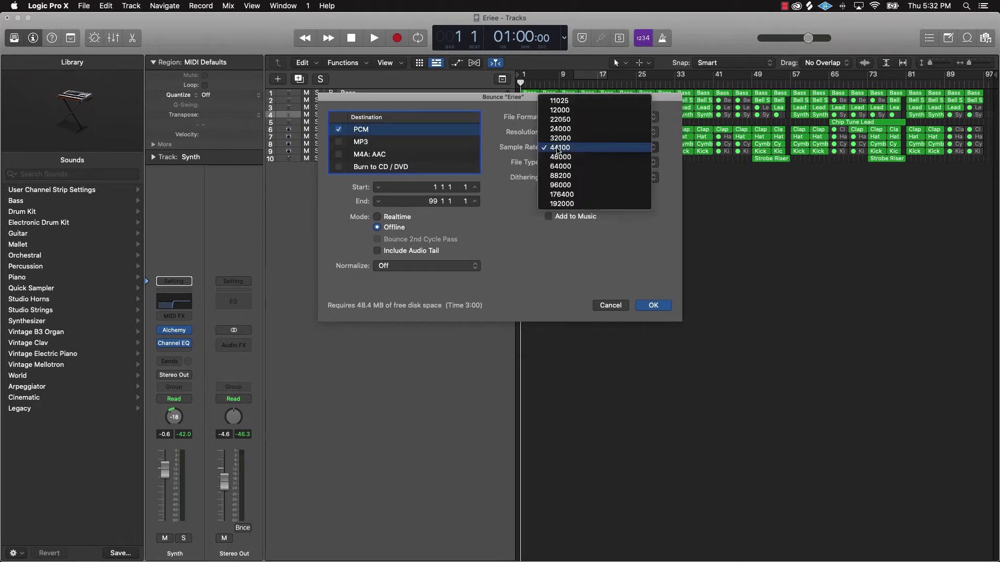
left_click(556, 157)
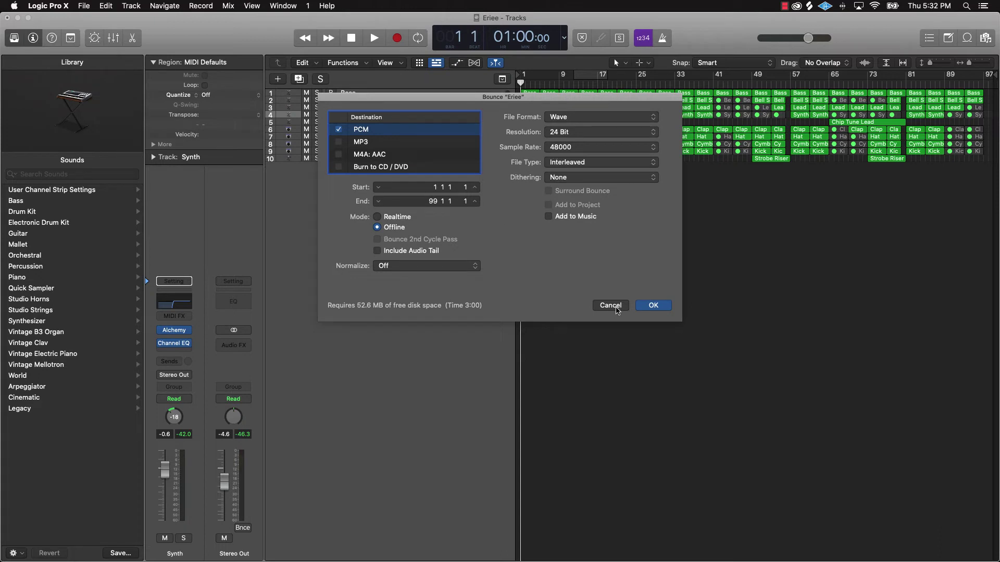
Step: Bounce the song to the Desktop under the file name Eriee - Ruff
left_click(668, 310)
left_click(669, 307)
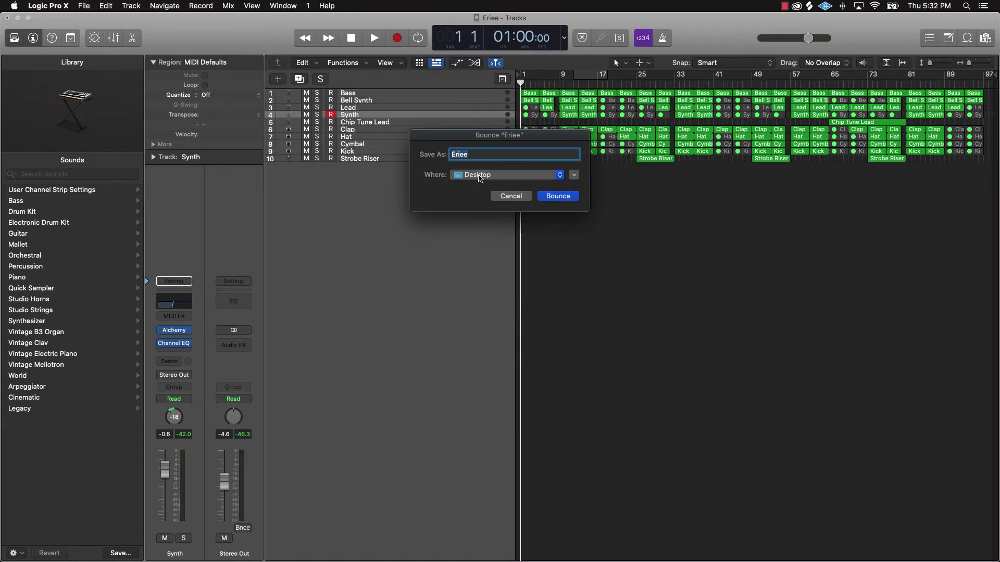
left_click(507, 152)
left_click(555, 201)
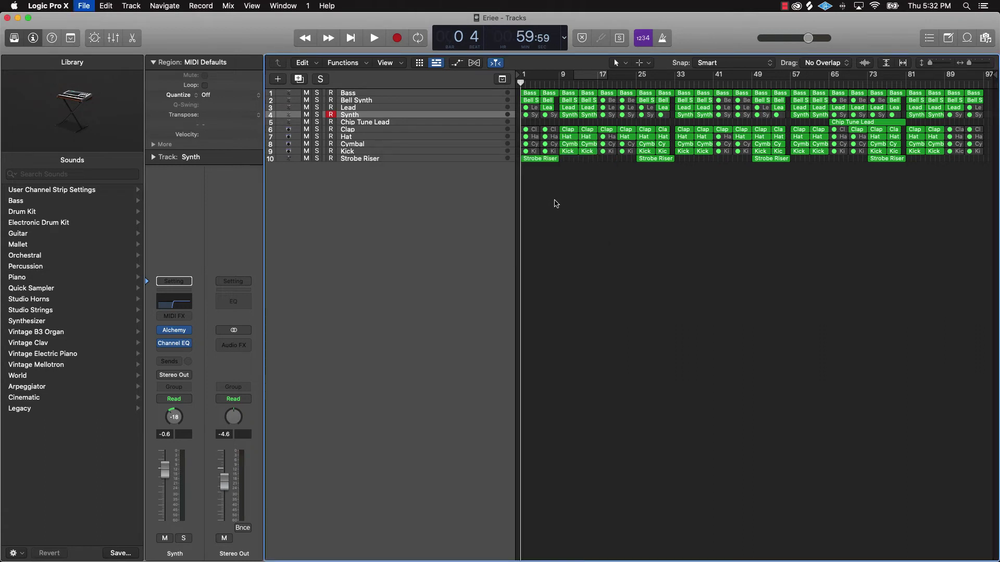
Step: Close the mix project, create a new project with one audio track, and mute that track
left_click(7, 18)
left_click(83, 6)
left_click(87, 19)
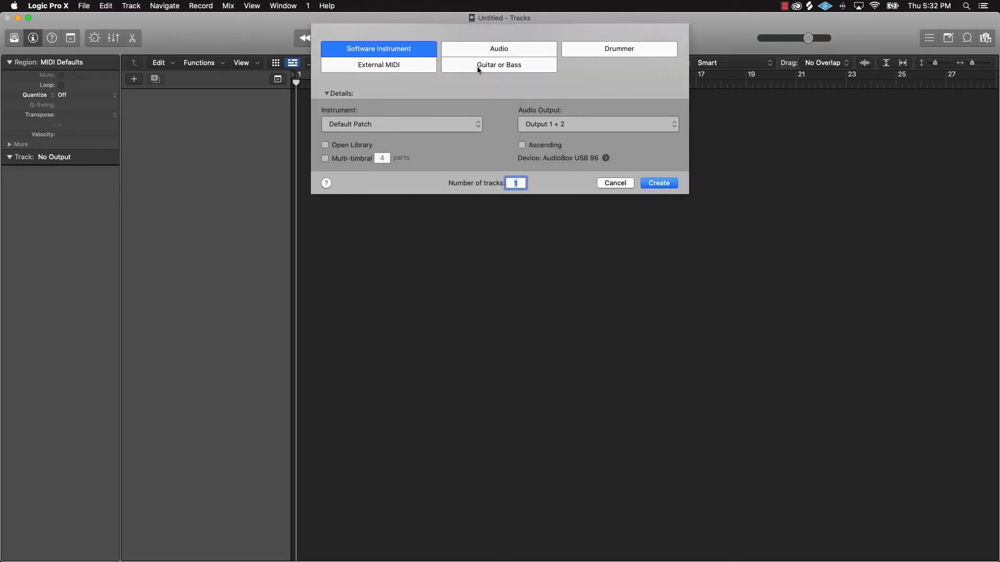
left_click(477, 54)
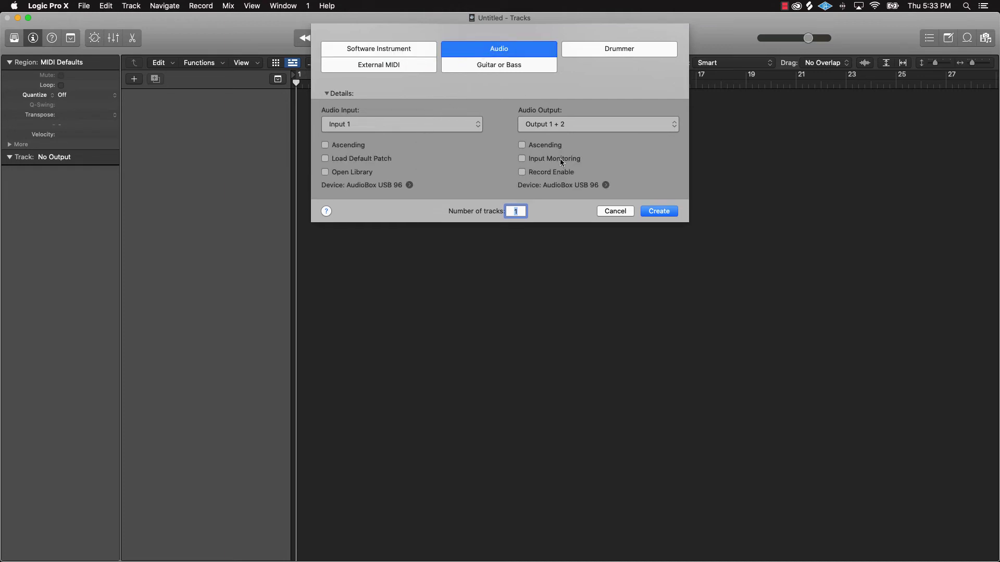
left_click(654, 212)
left_click(163, 107)
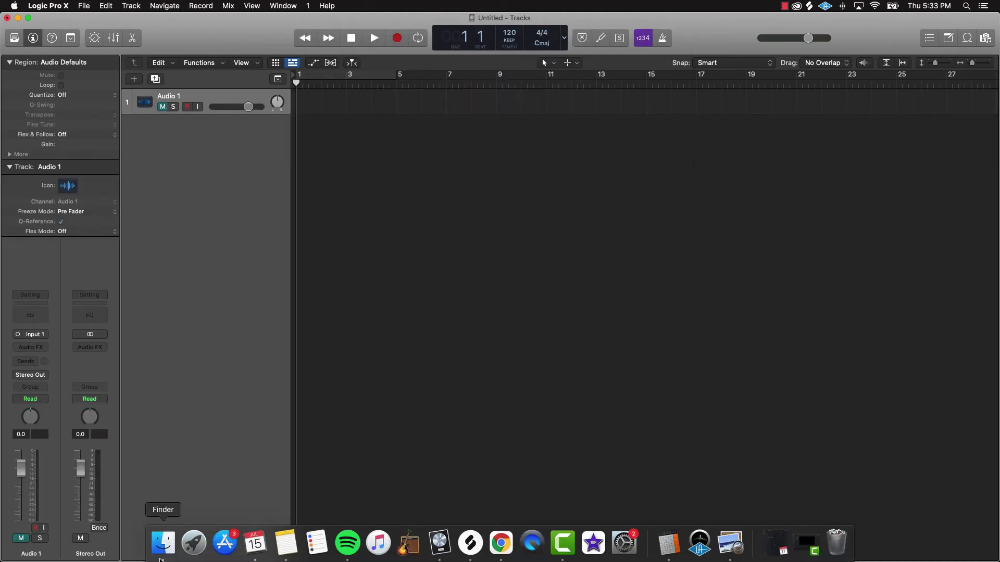
Step: Switch to Finder, locate Eriee - Ruff.wav on the Desktop, and add it to the new project as a second track
left_click(163, 542)
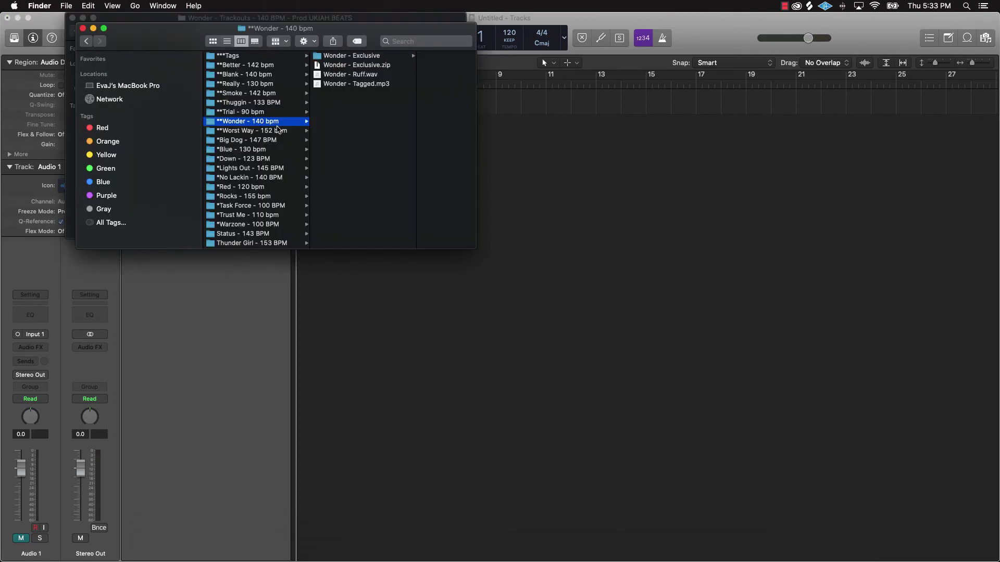
scroll(280, 128, "left", 3)
scroll(260, 133, "up", 2)
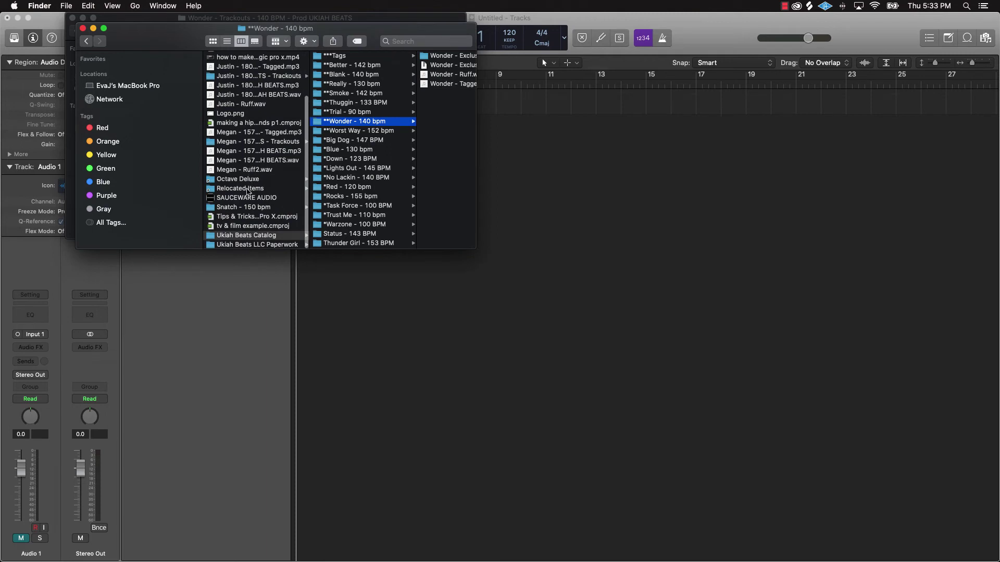
scroll(249, 163, "up", 3)
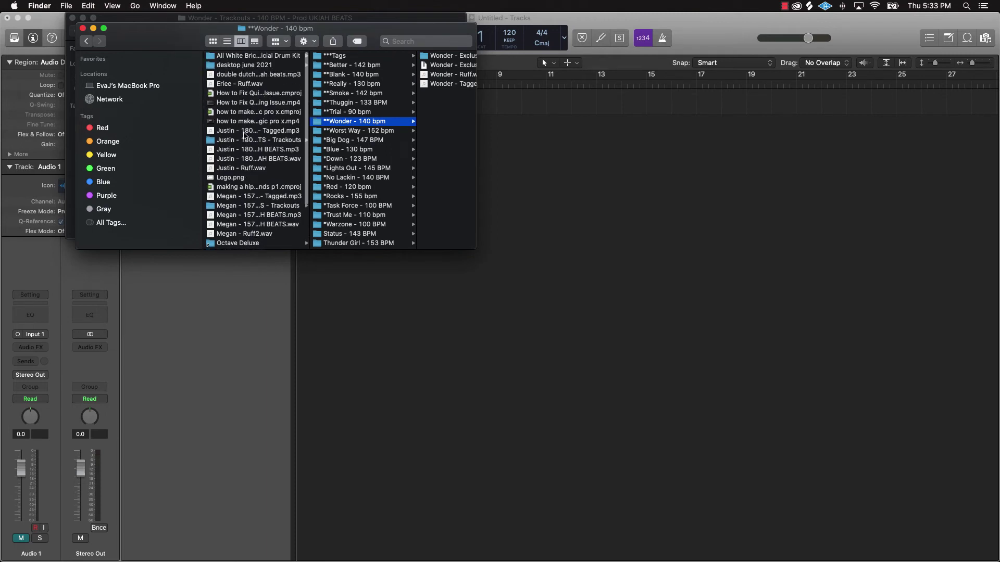
left_click(243, 85)
left_click_drag(243, 85, 511, 186)
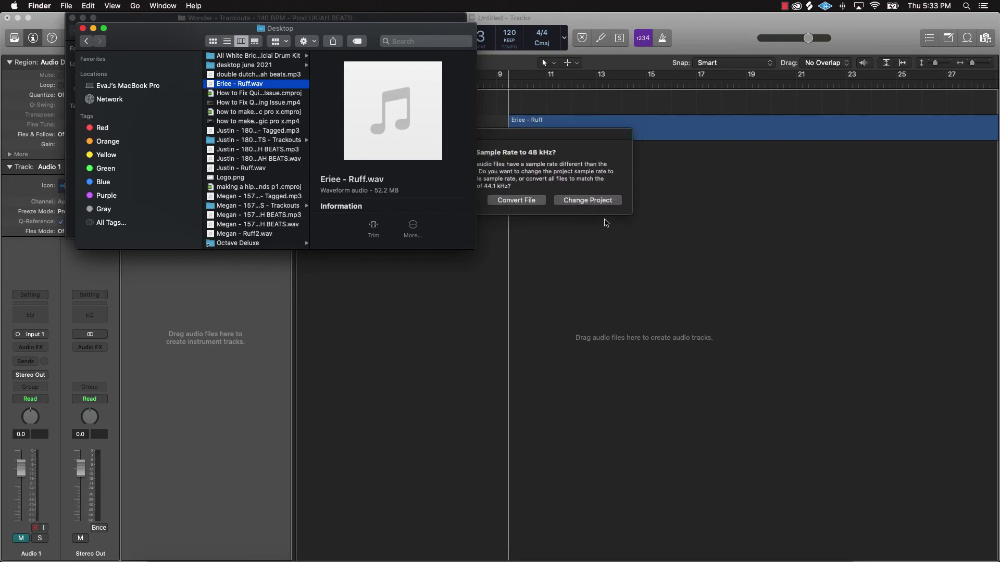
Step: Change the project sample rate to 48 kHz and import the audio file's tempo information
left_click_drag(139, 36, 163, 336)
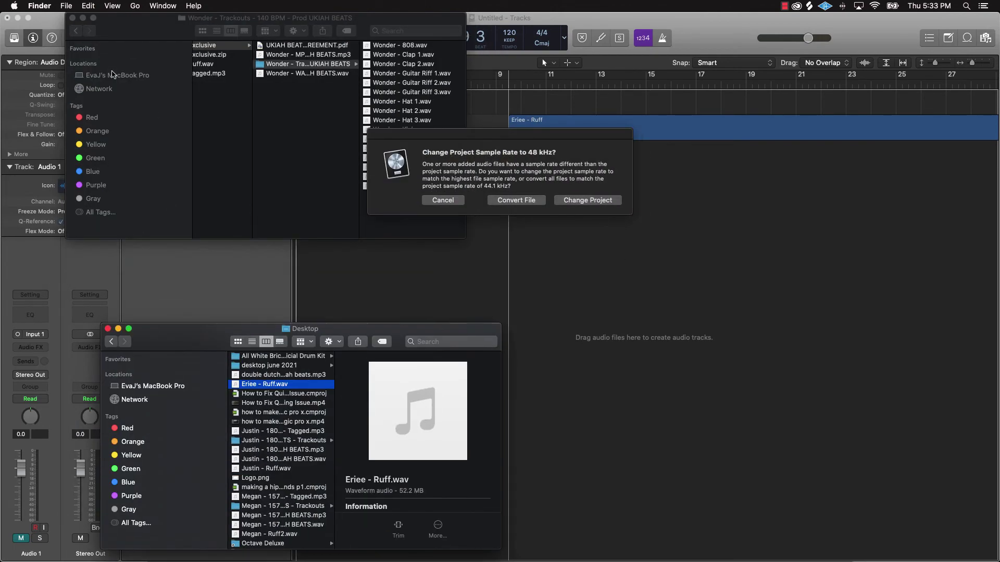
left_click(602, 202)
left_click(608, 202)
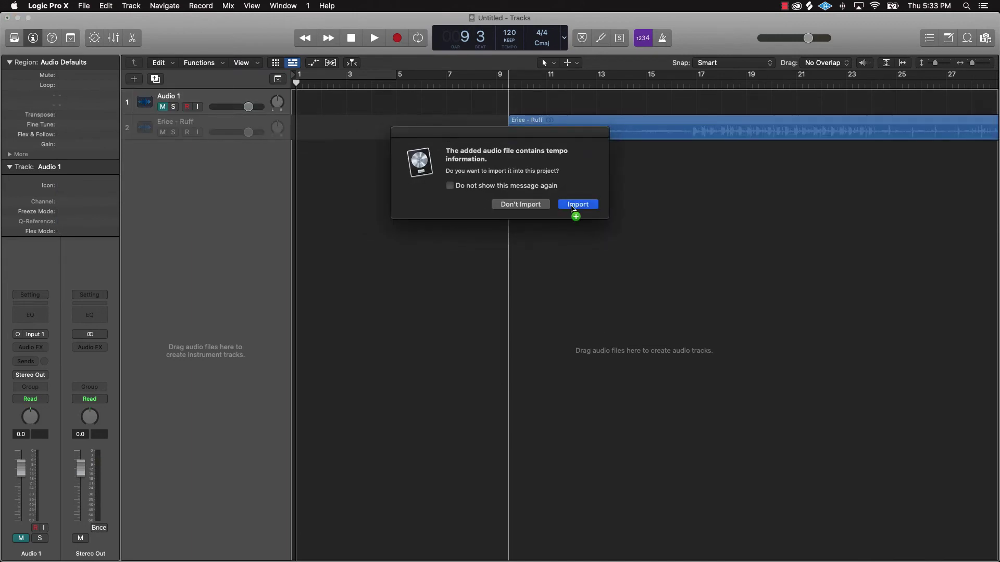
left_click(575, 206)
Step: Move the Eriee - Ruff region to bar 1 and shorten the project to end just past the region
left_click_drag(555, 138, 315, 130)
left_click(593, 186, "ctrl+alt")
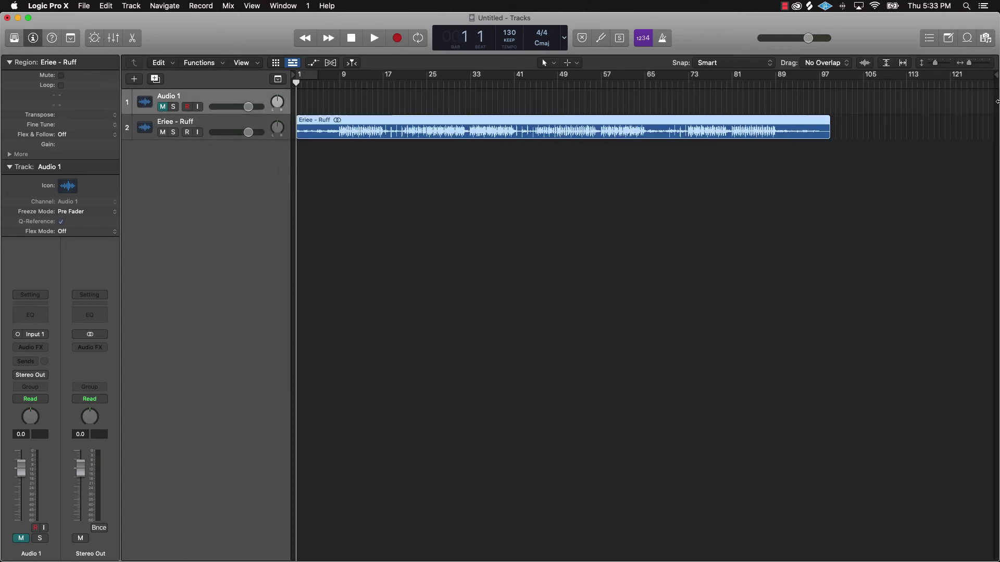
mouse_move(994, 76)
left_mouse_down()
mouse_move(933, 136)
mouse_move(835, 155)
left_mouse_up()
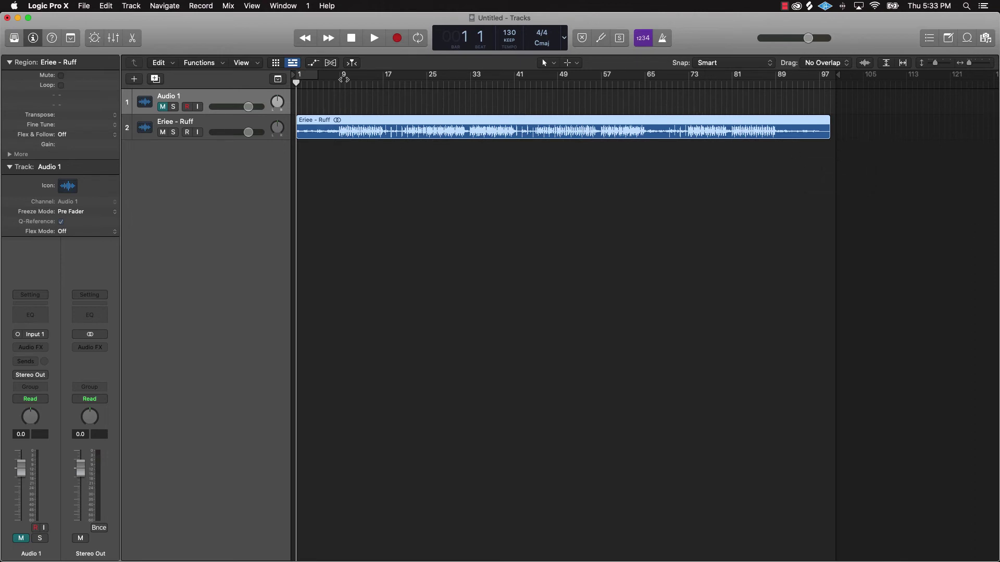
Step: Listen to the song from bar 8, then set the cycle range from bar 9 to bar 17
left_click(336, 83)
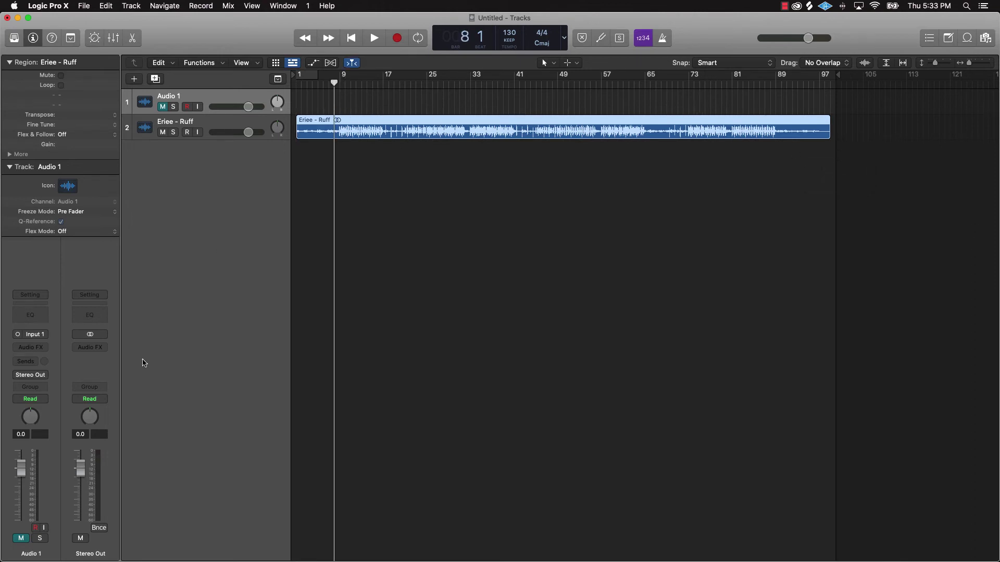
key("space")
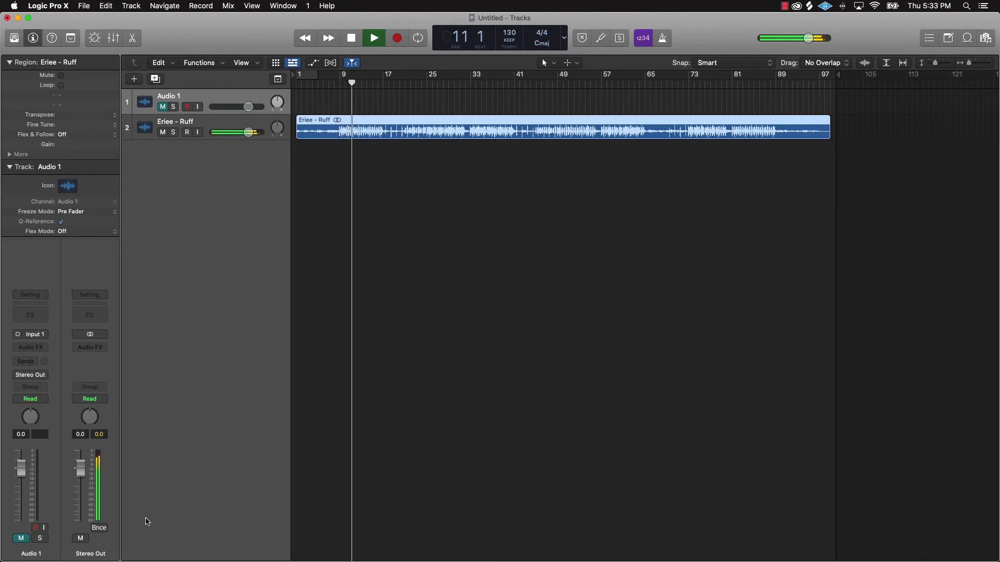
key("space")
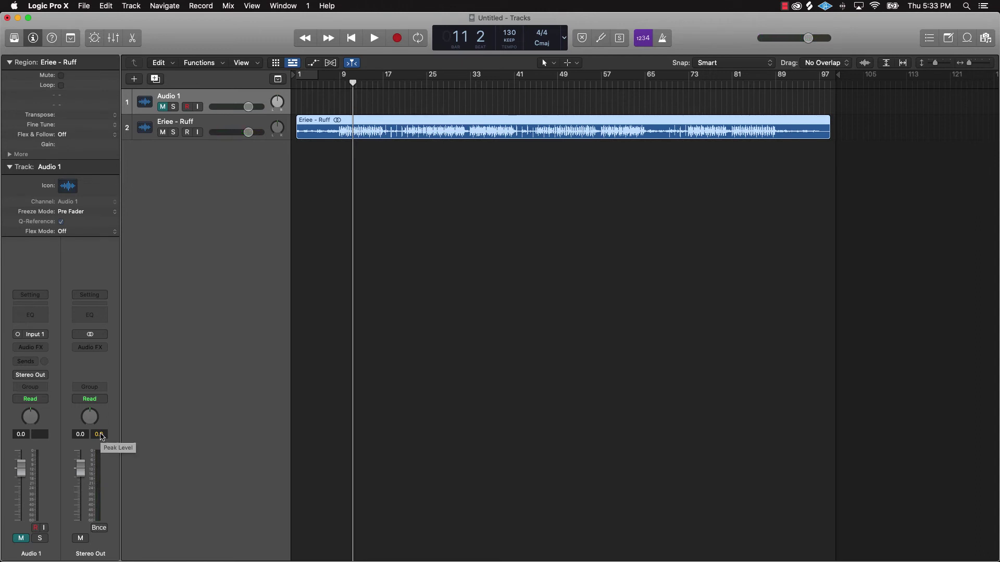
left_click_drag(342, 77, 398, 95)
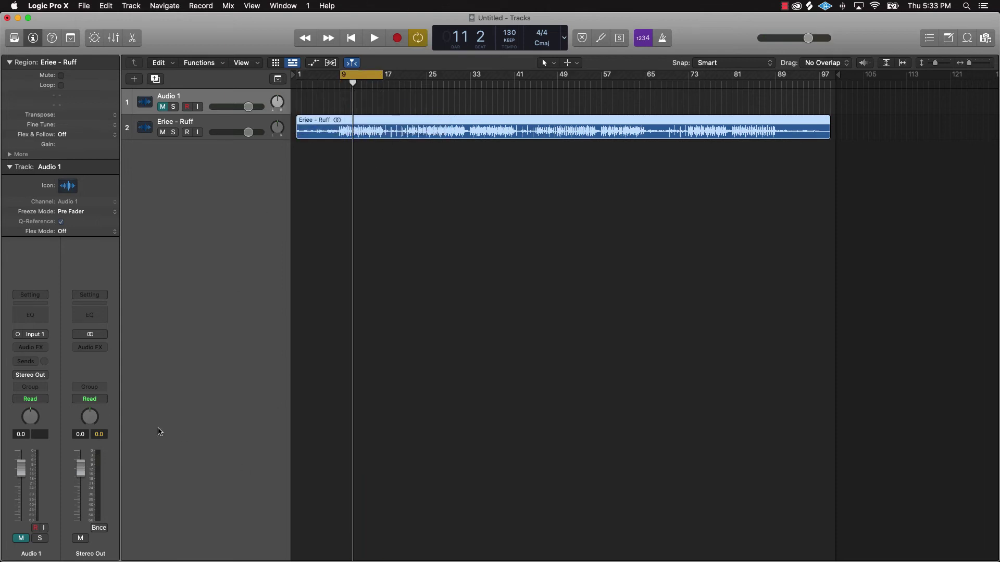
Step: Select the Eriee - Ruff track and insert an Adaptive Limiter on the Stereo Out channel
left_click(235, 125)
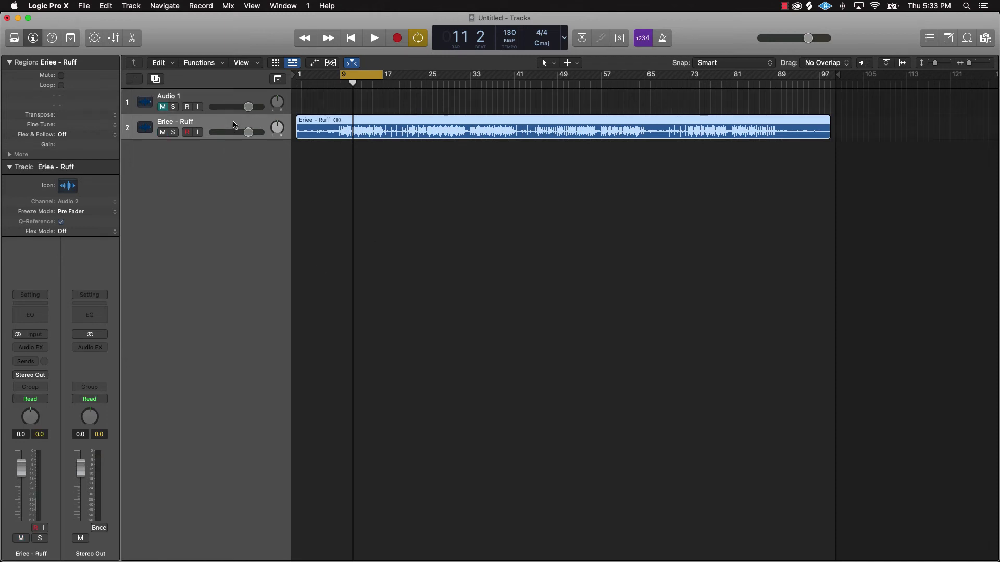
left_click(104, 347)
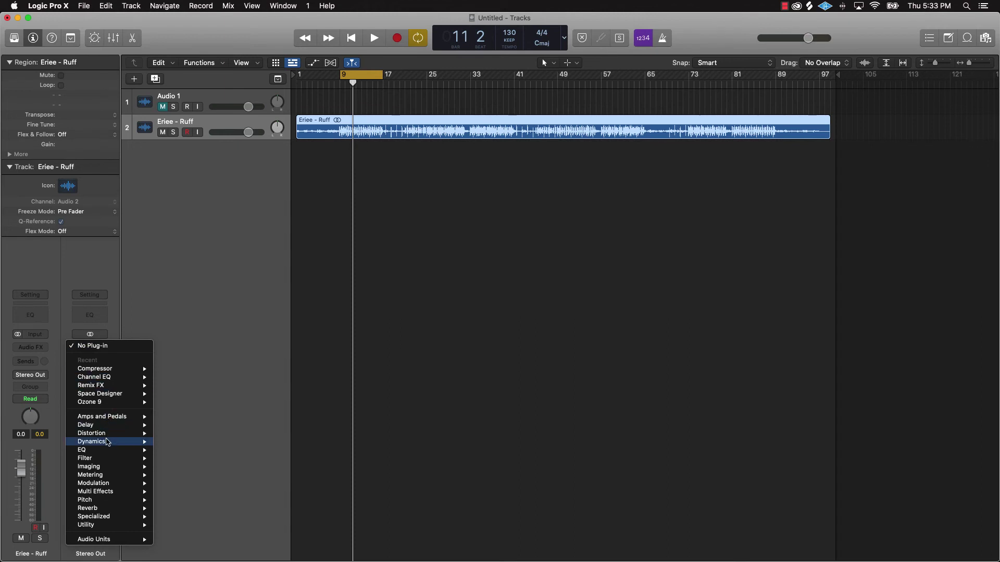
mouse_move(112, 441)
mouse_move(220, 444)
left_click(258, 443)
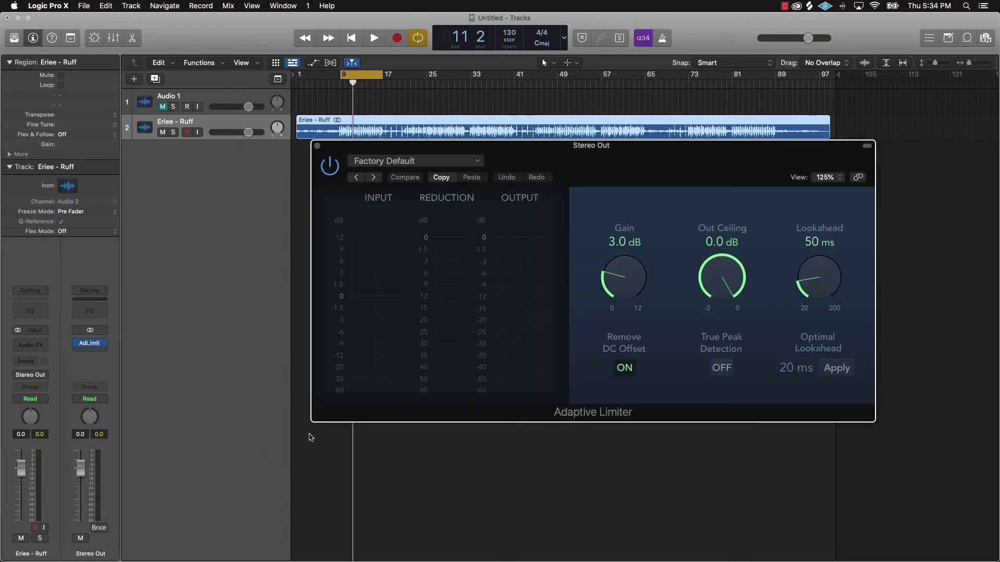
left_click_drag(736, 161, 701, 202)
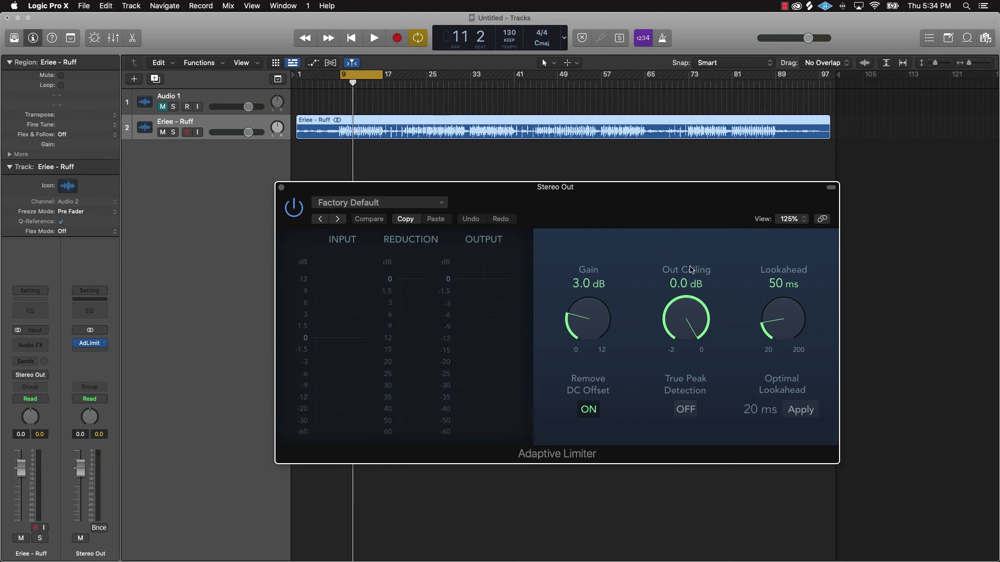
Step: Turn on the limiter's True Peak Detection and set its Out Ceiling to -0.1 dB
left_click(685, 410)
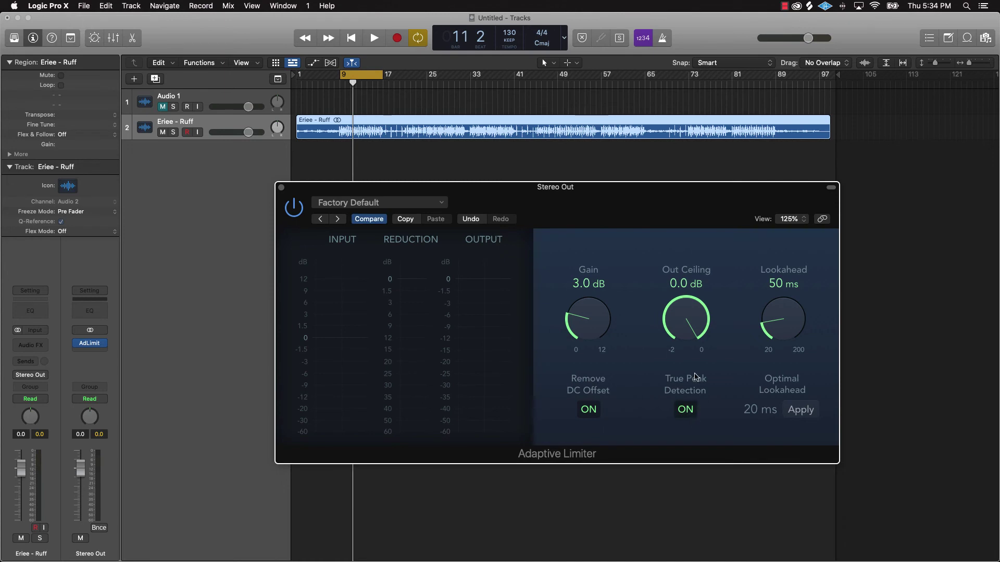
scroll(693, 324, "down", 1)
left_click(424, 156)
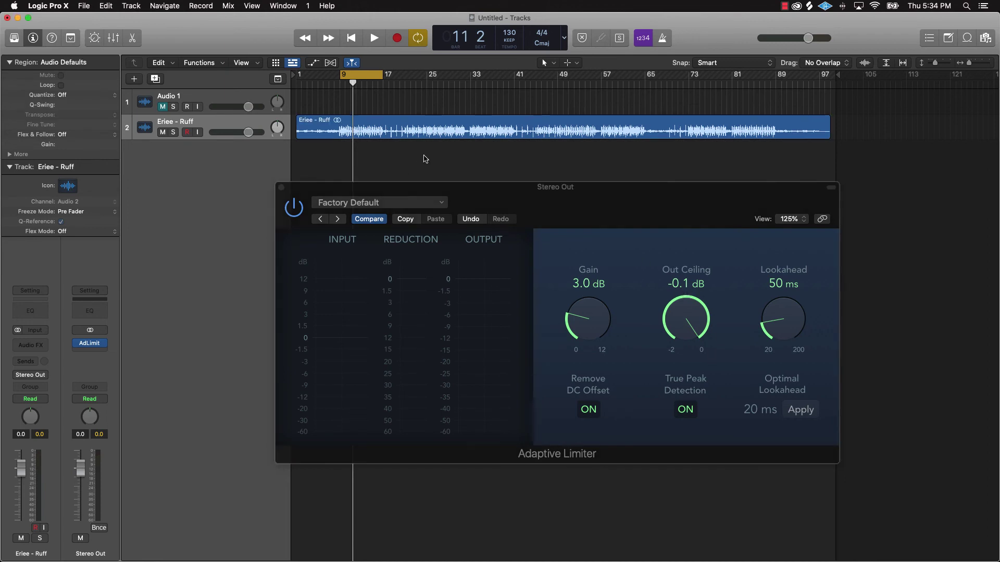
Step: Play the cycled section, set the limiter's Gain to 5.0 dB while listening, and stop playback
key("space")
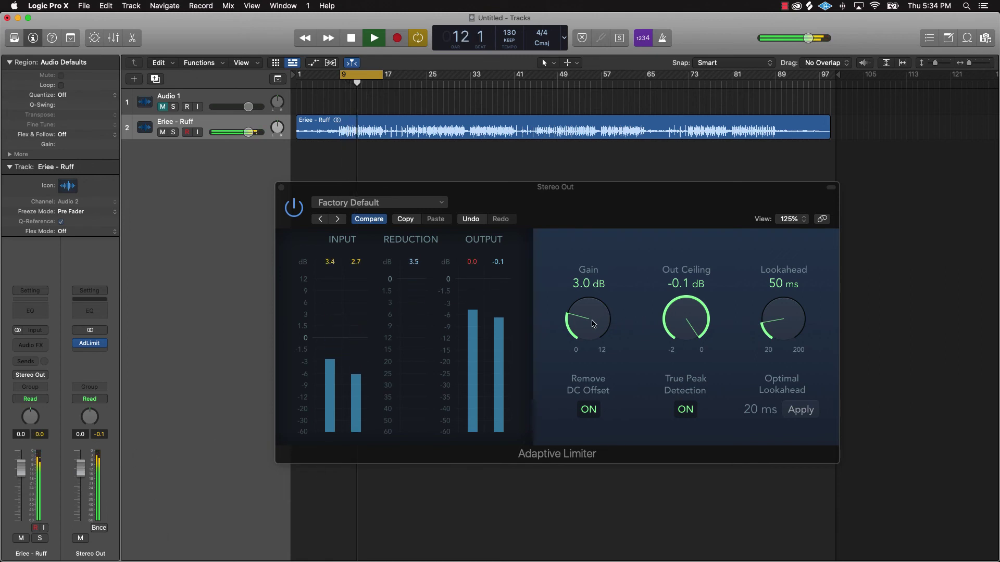
key("space")
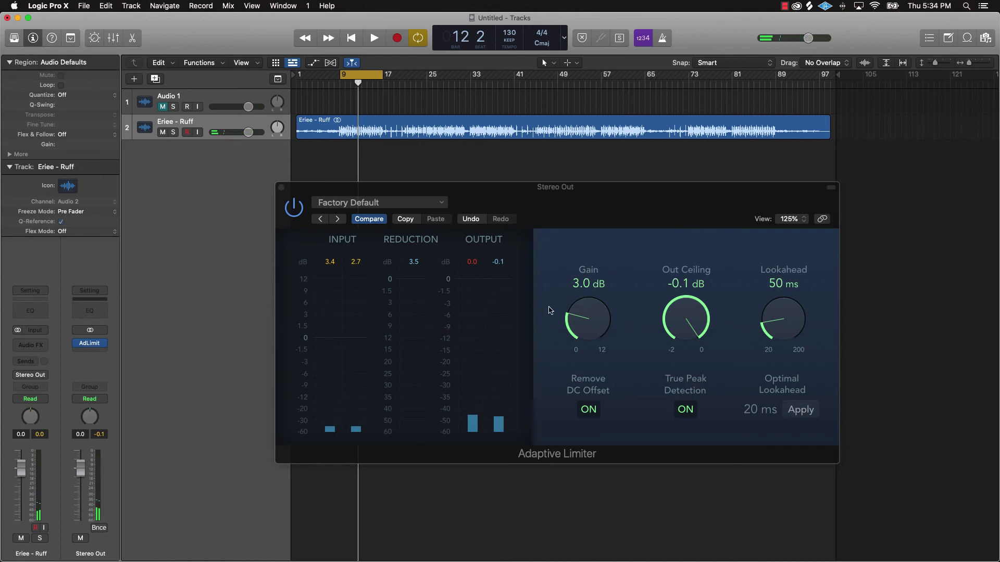
left_click_drag(571, 314, 576, 328)
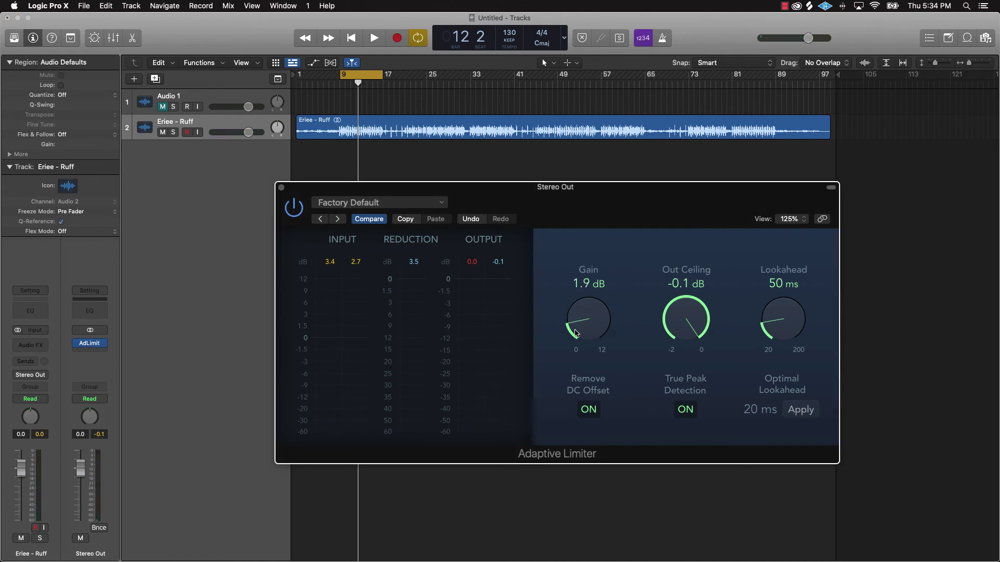
key("space")
left_click_drag(576, 331, 582, 302)
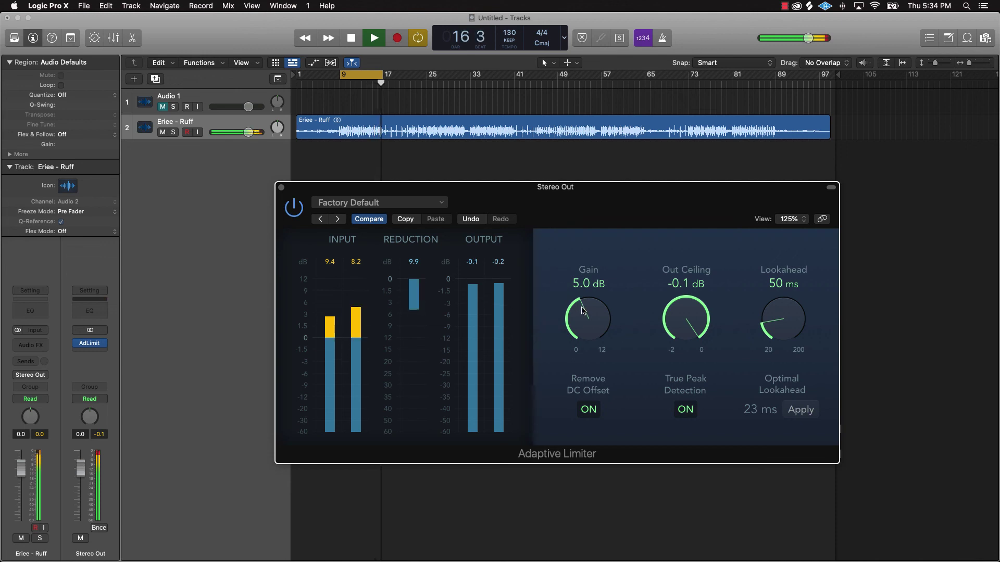
key("space")
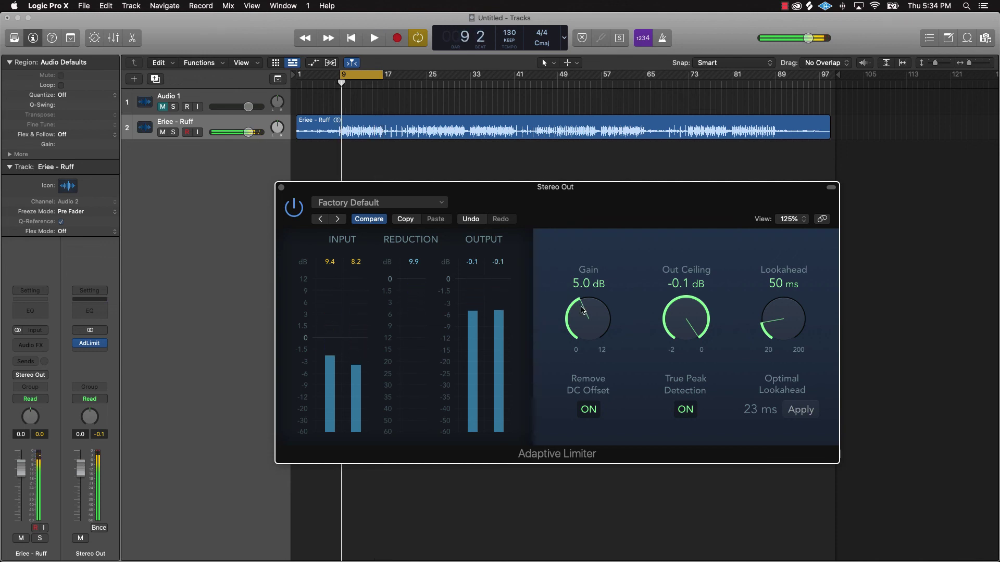
Step: Set the Adaptive Limiter's Gain to 3.5 dB and briefly play the section with the limiter bypassed
left_click_drag(582, 310, 577, 328)
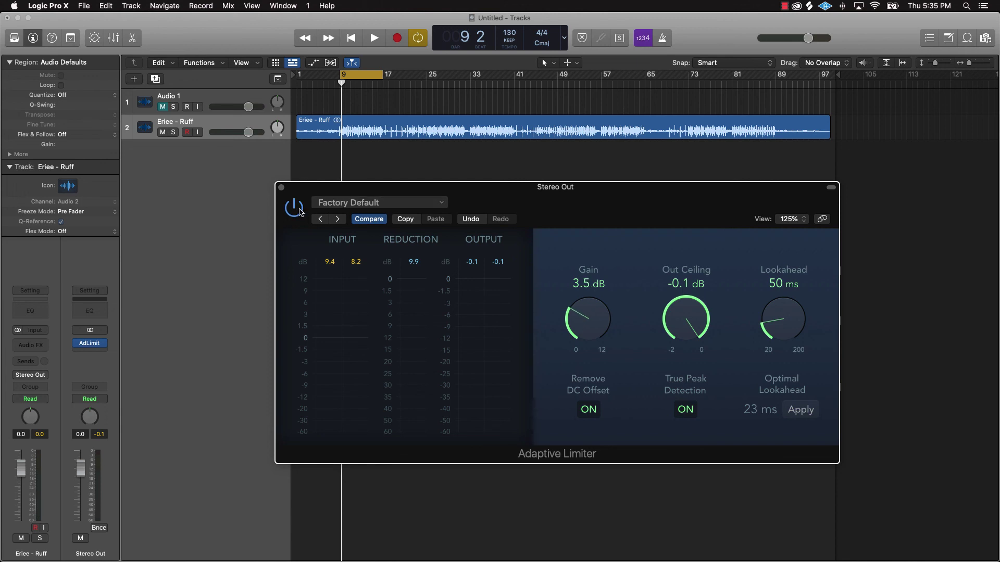
key("space")
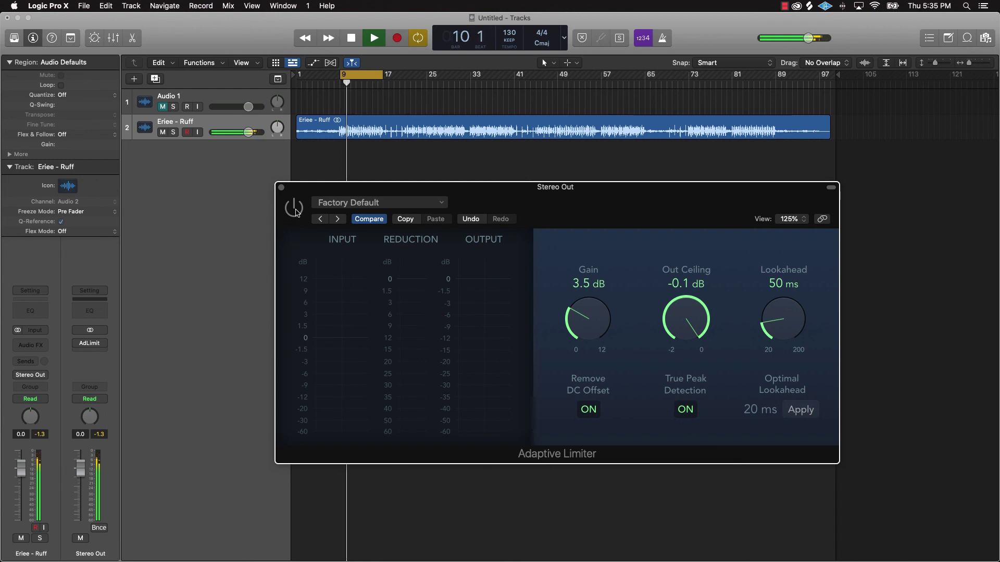
key("space")
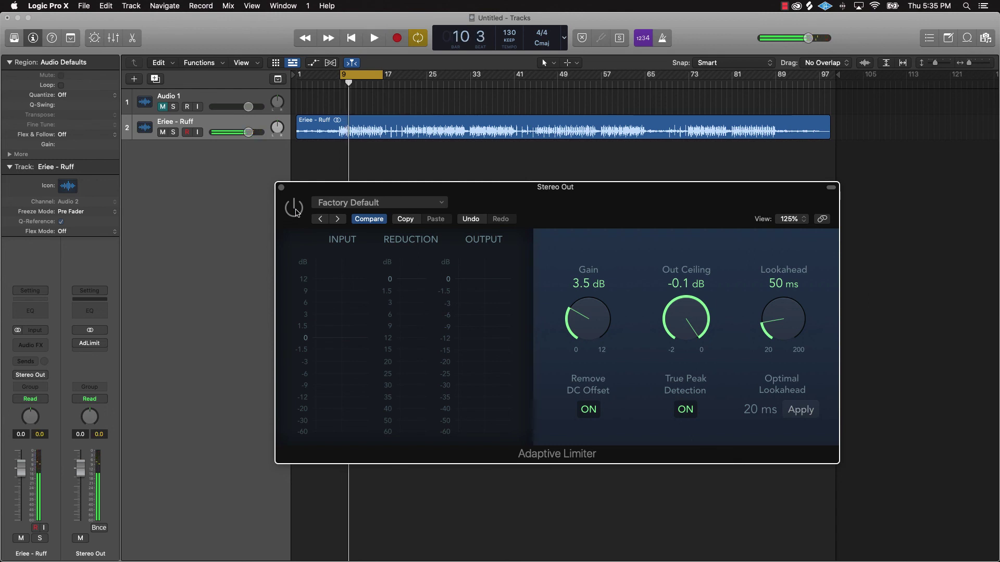
Step: Compare the cycled section with the limiter active and bypassed during playback, leaving it active, and close the limiter window
key("space")
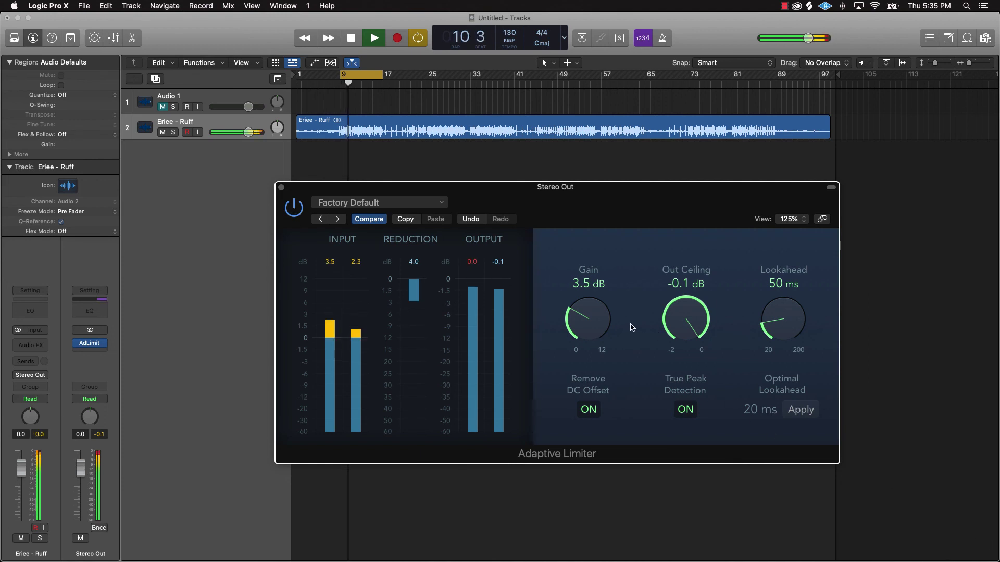
left_click(288, 211)
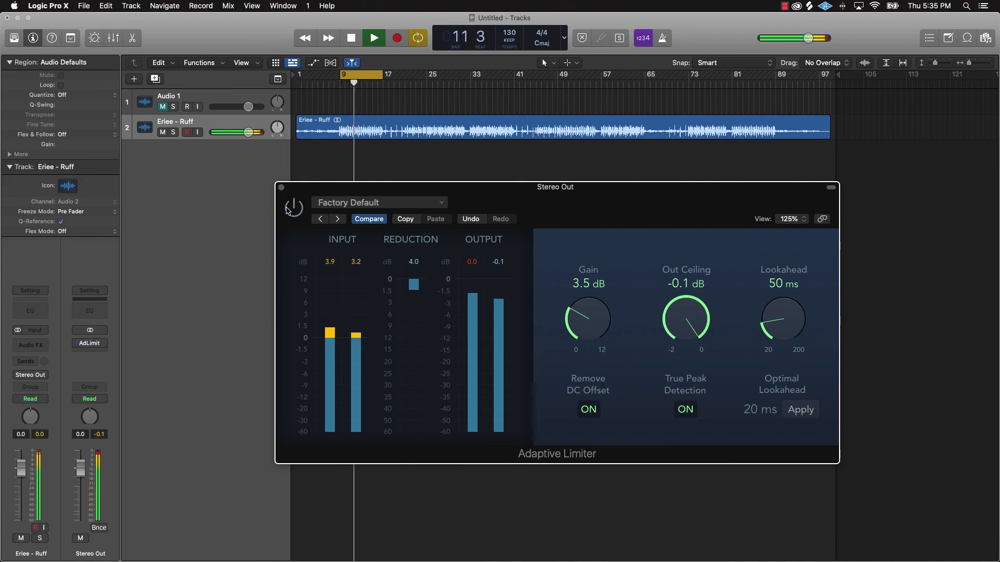
left_click(289, 210)
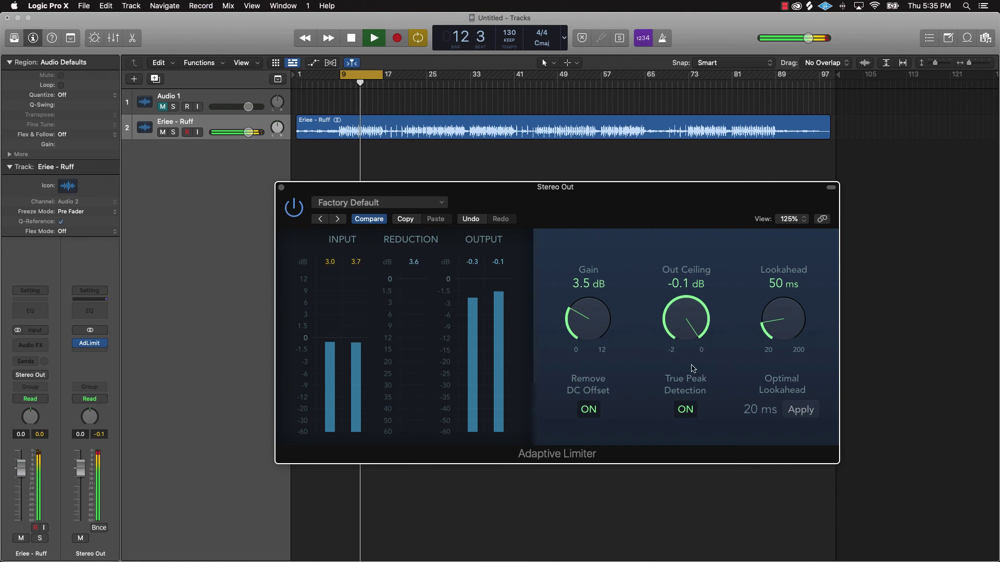
key("space")
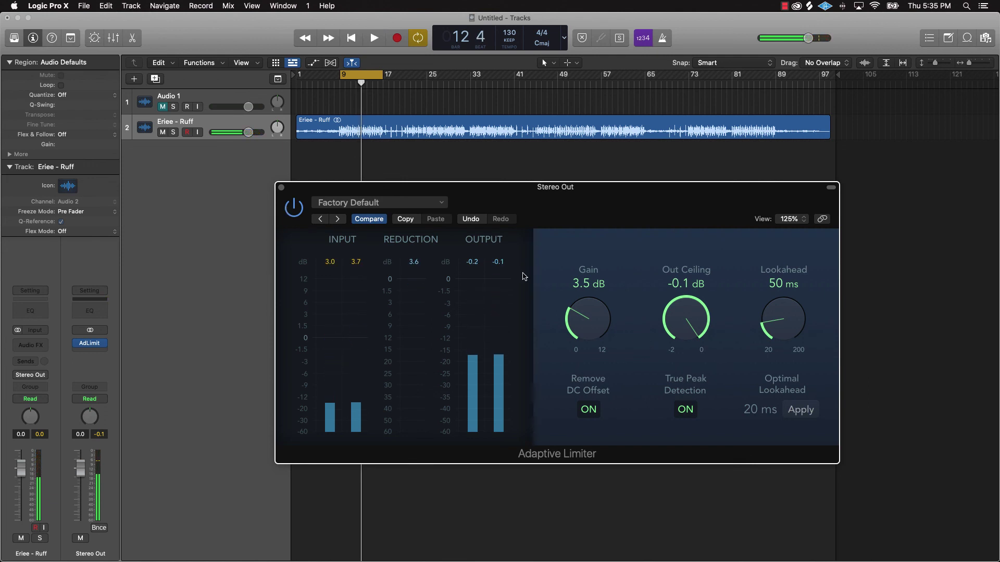
left_click(281, 188)
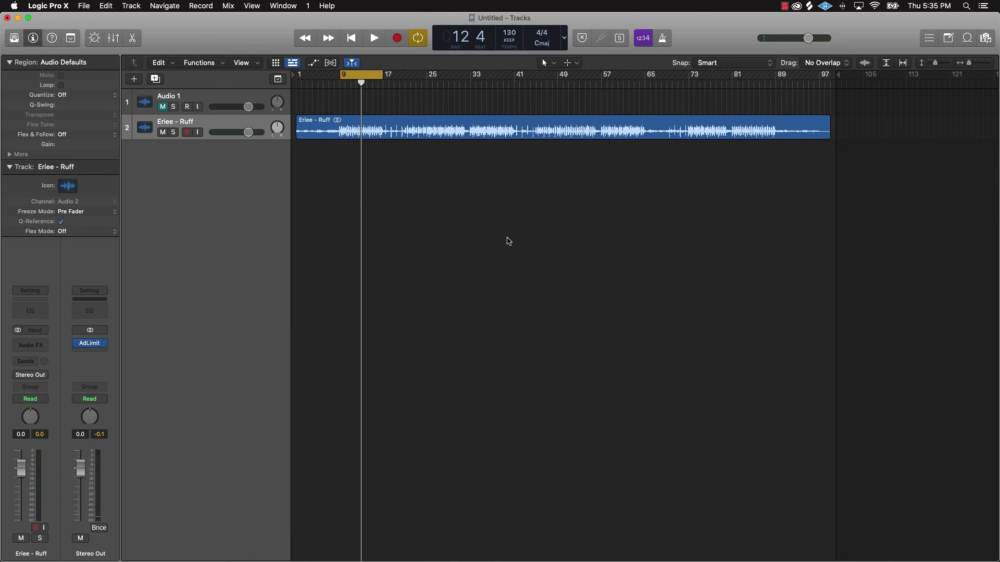
Step: Turn off cycle mode and return the playhead to bar 1, leaving no region selected
left_click(368, 79)
left_click(247, 123)
key("Return")
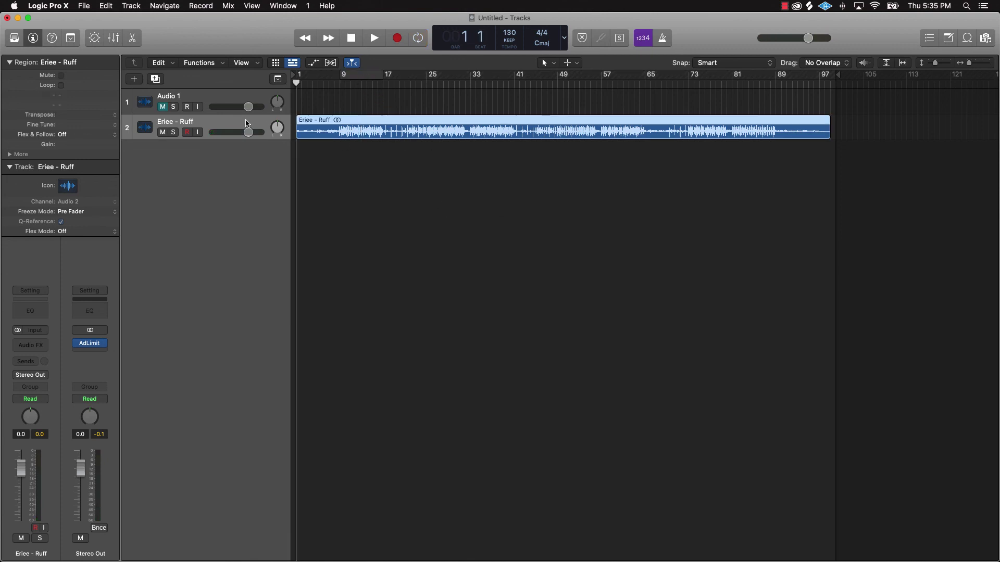
left_click(548, 190)
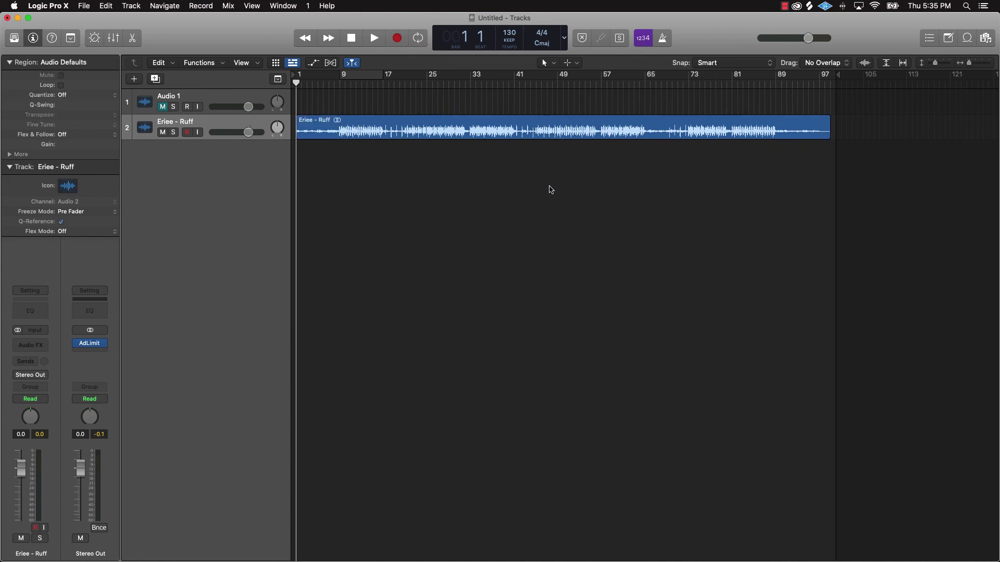